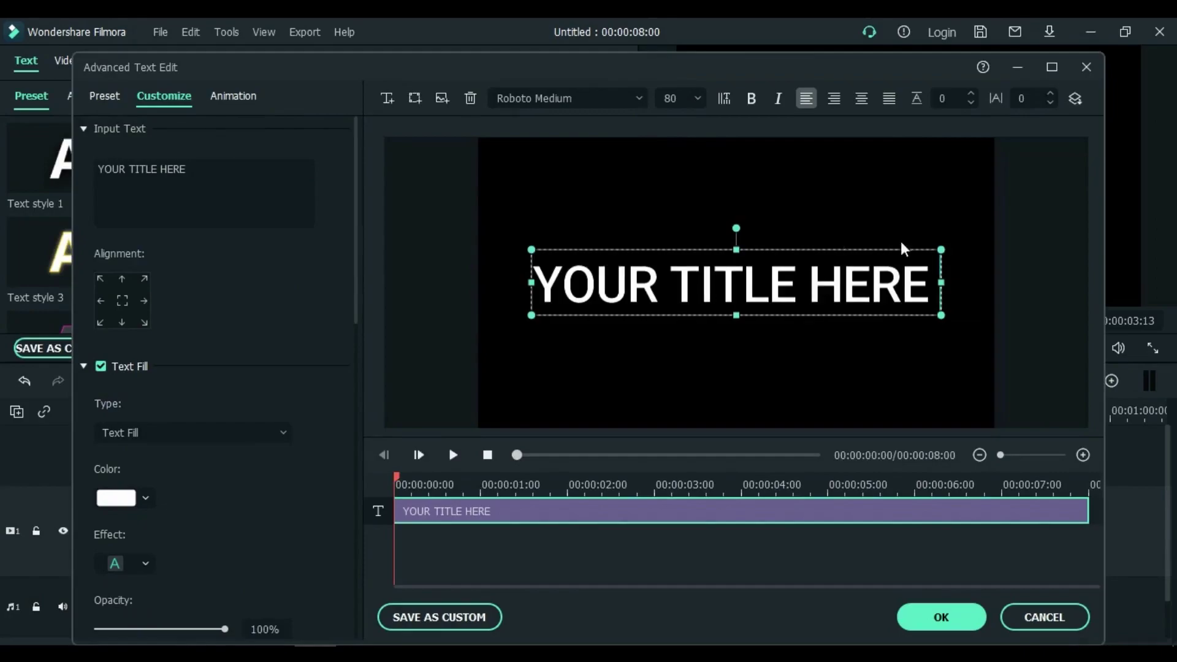
- Replace the placeholder title text with "C I N E M A T I C", with a space between the letters
drag(944, 279, 543, 283)
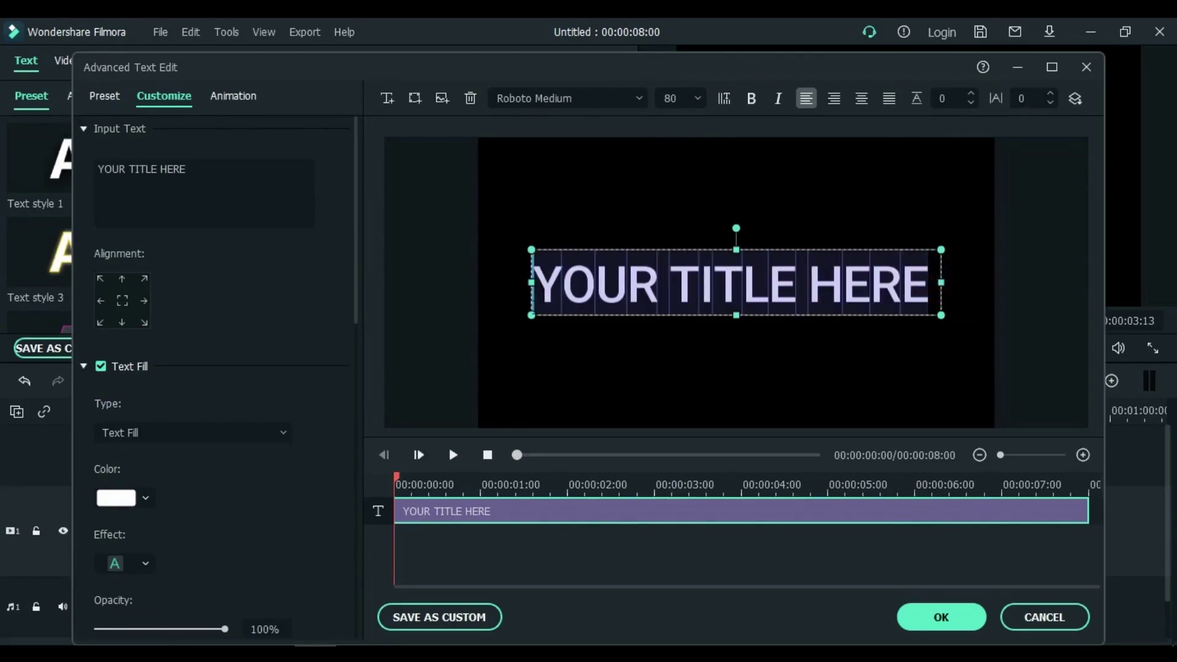
key(BackSpace)
text(C)
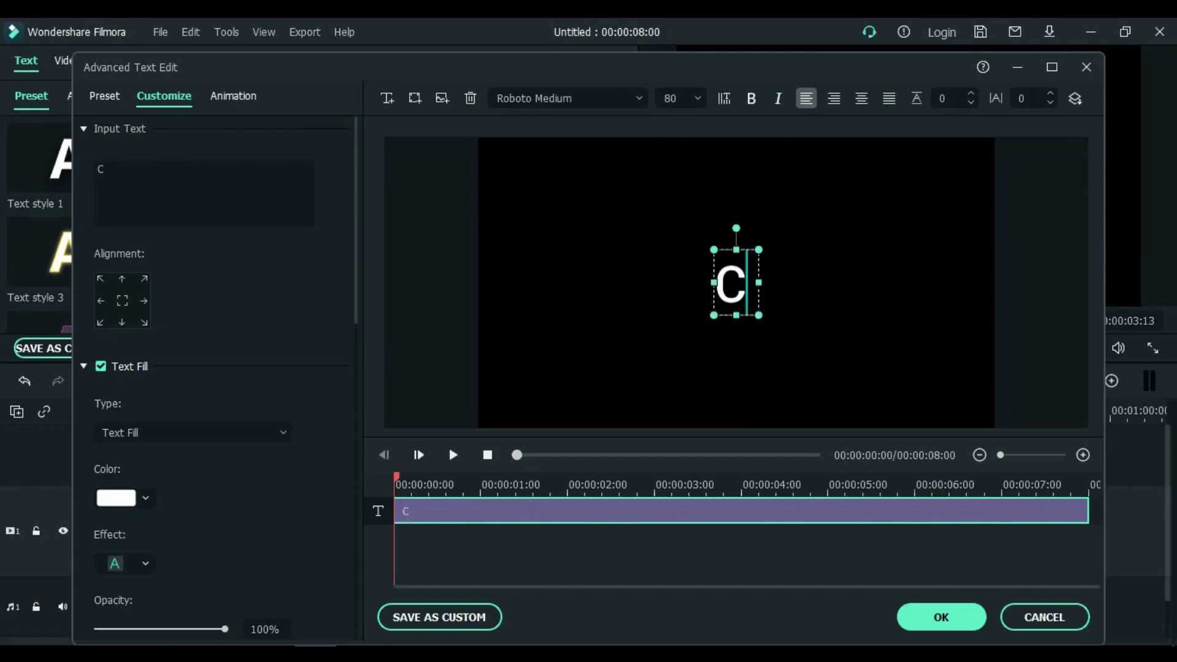
text( I N E M A T I C)
- Change the title's text fill color to medium gray
drag(356, 298, 358, 359)
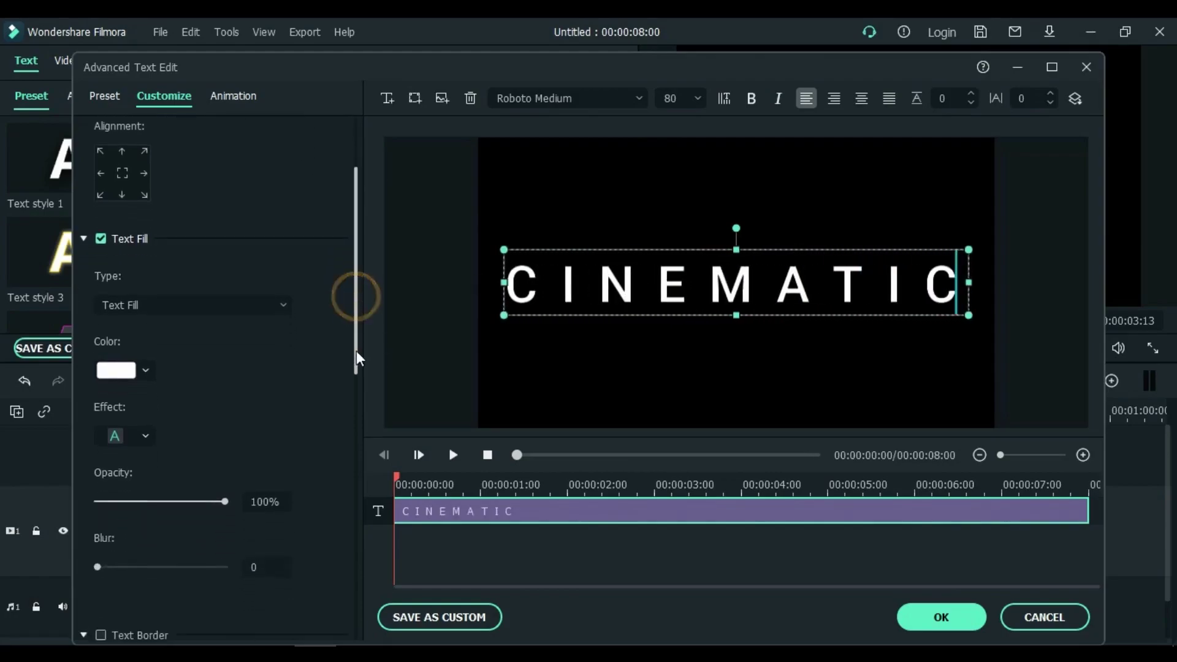
scroll(157, 369, down, 1)
click(123, 330)
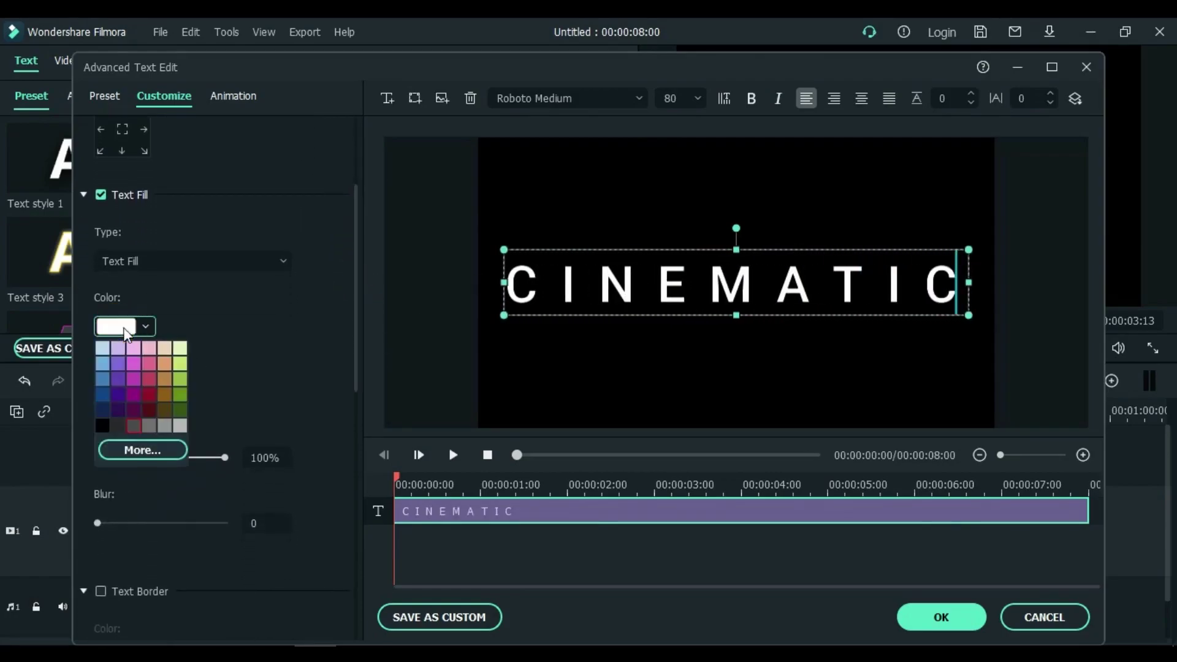
click(150, 427)
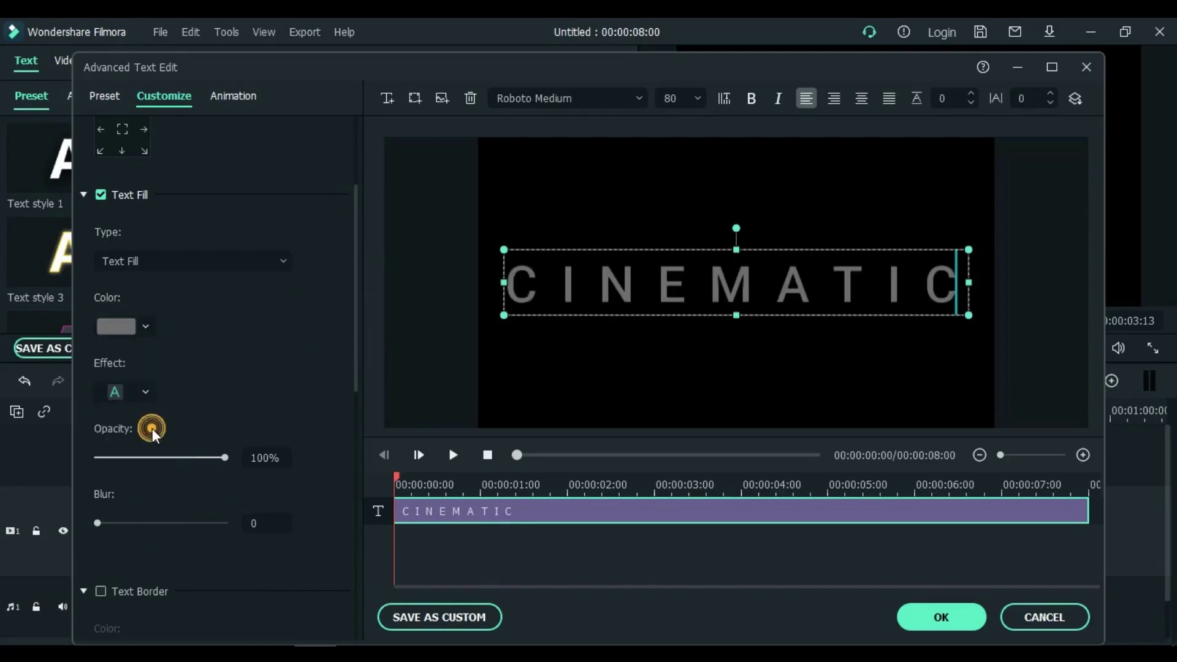
- Set the title's font to Montserrat SemiBold and accept the advanced text edits
click(640, 101)
drag(815, 340, 827, 288)
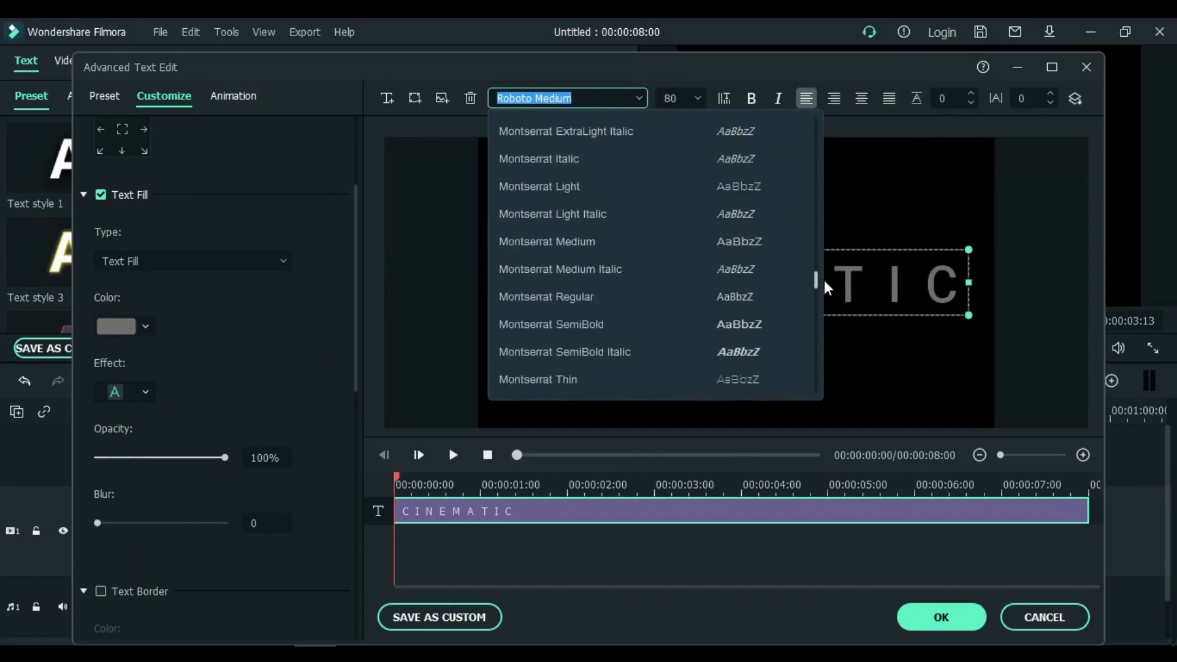
click(594, 331)
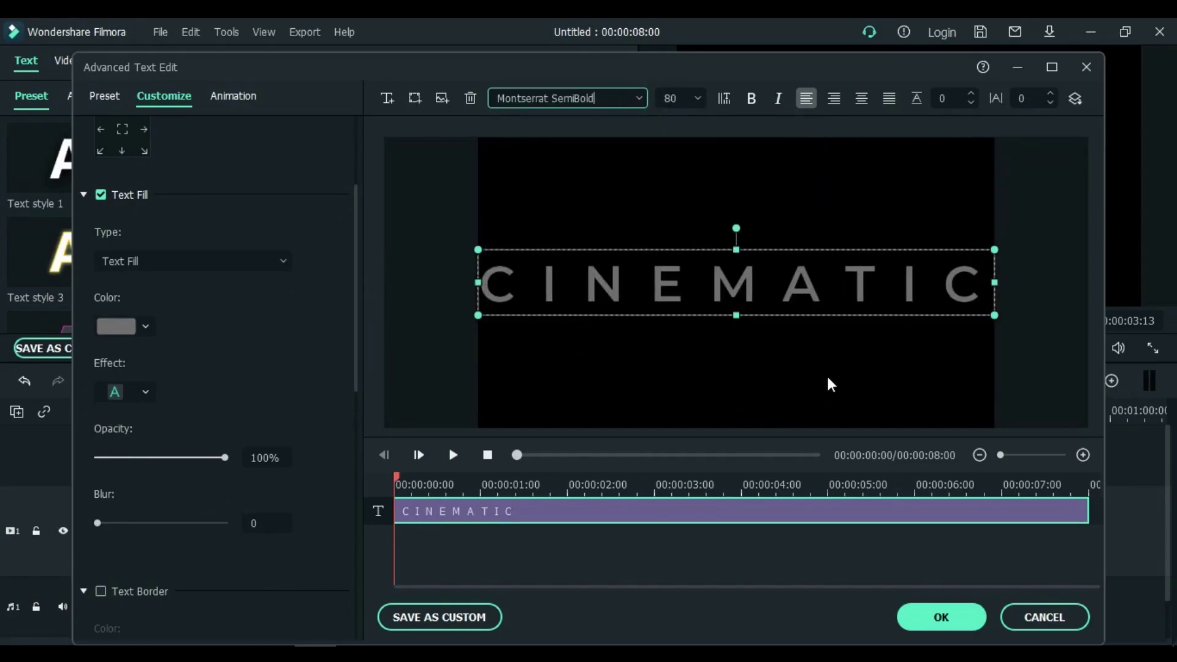
click(940, 617)
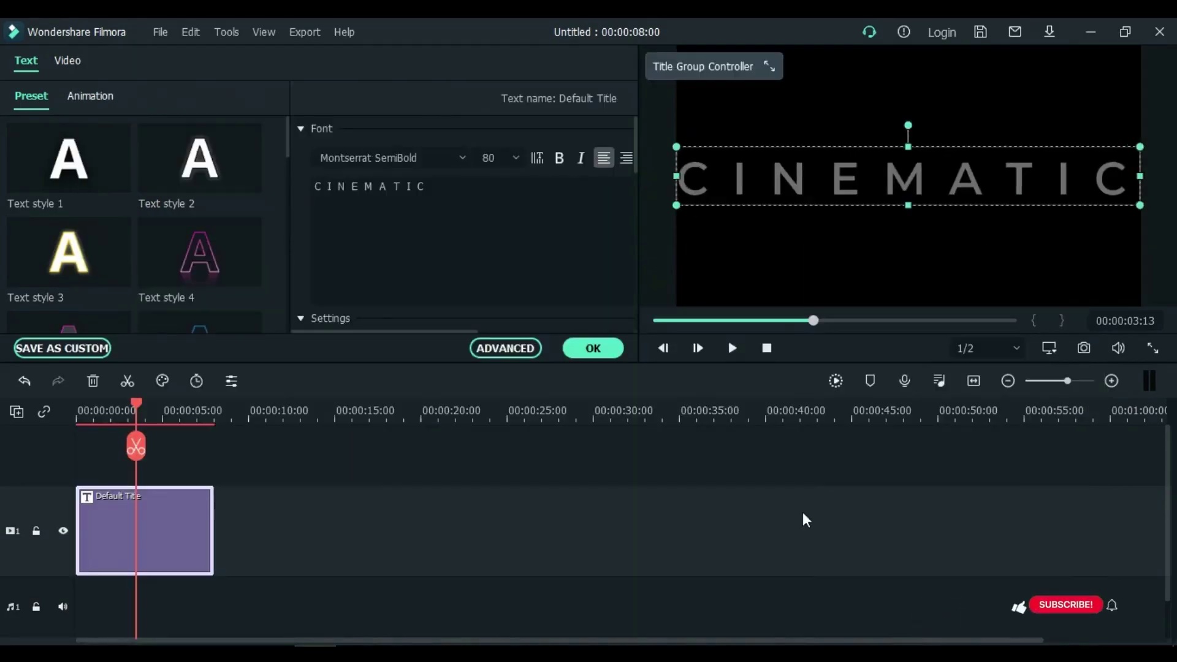
- Scale the title down slightly in the preview so it has side margins, and confirm the title settings
drag(1140, 207, 1084, 199)
drag(994, 183, 1022, 183)
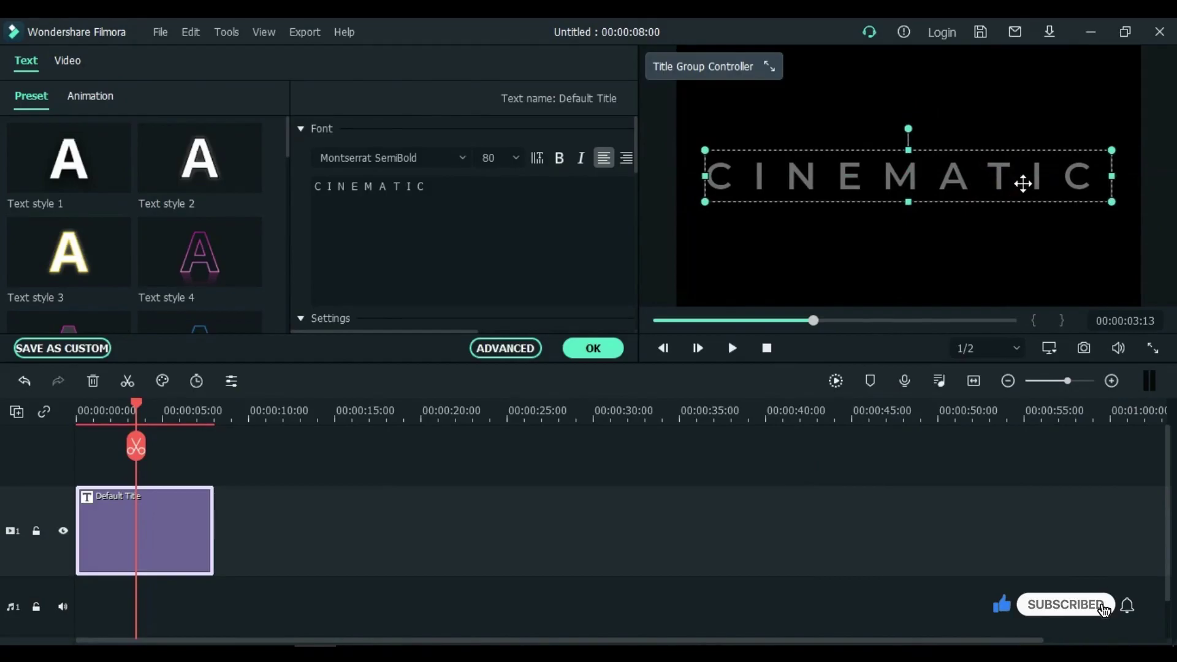
click(602, 348)
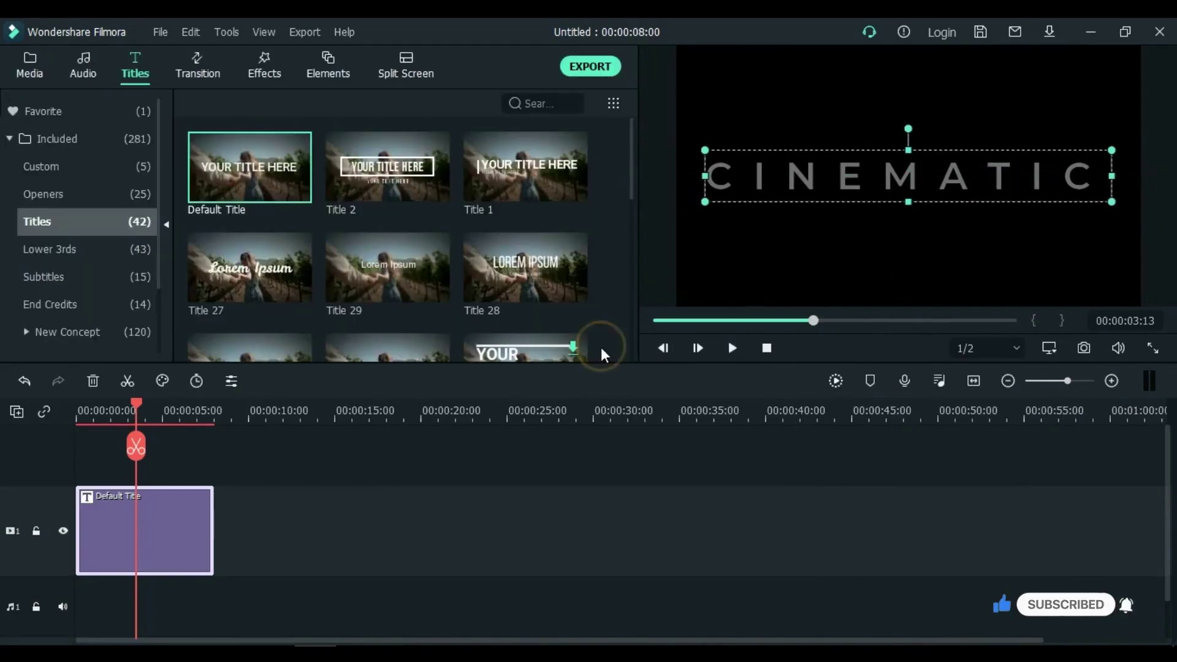
- Capture a snapshot of the title frame and place it on the track above the title with a duration of 8 seconds
click(35, 72)
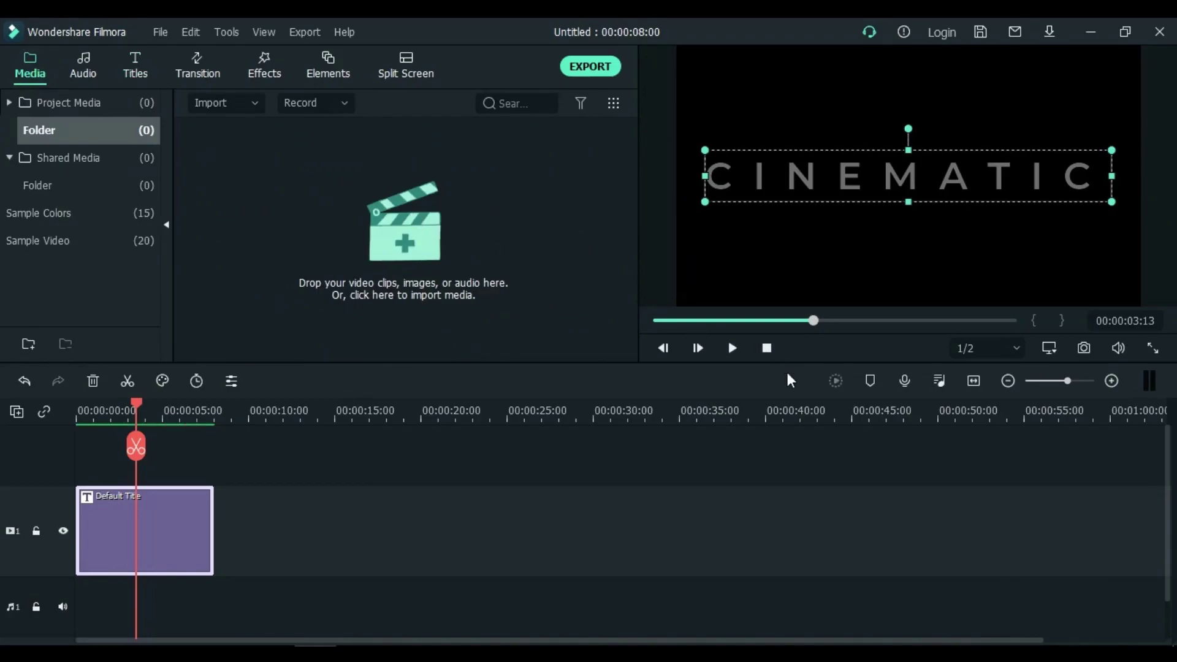
click(1083, 348)
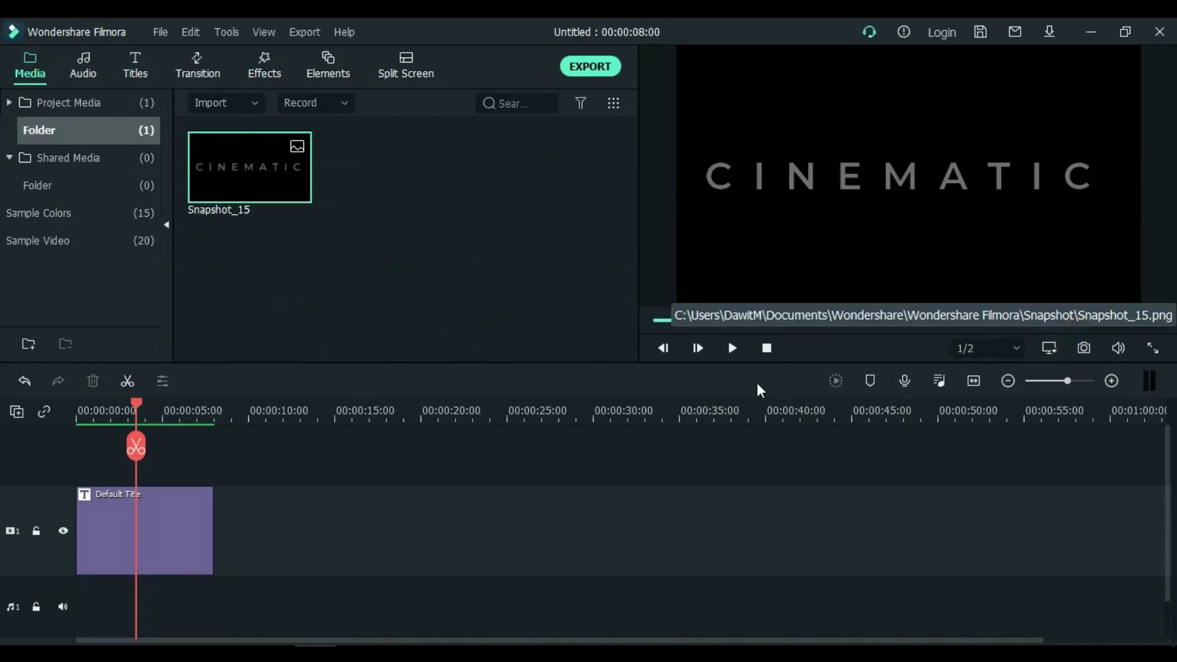
drag(285, 150, 117, 472)
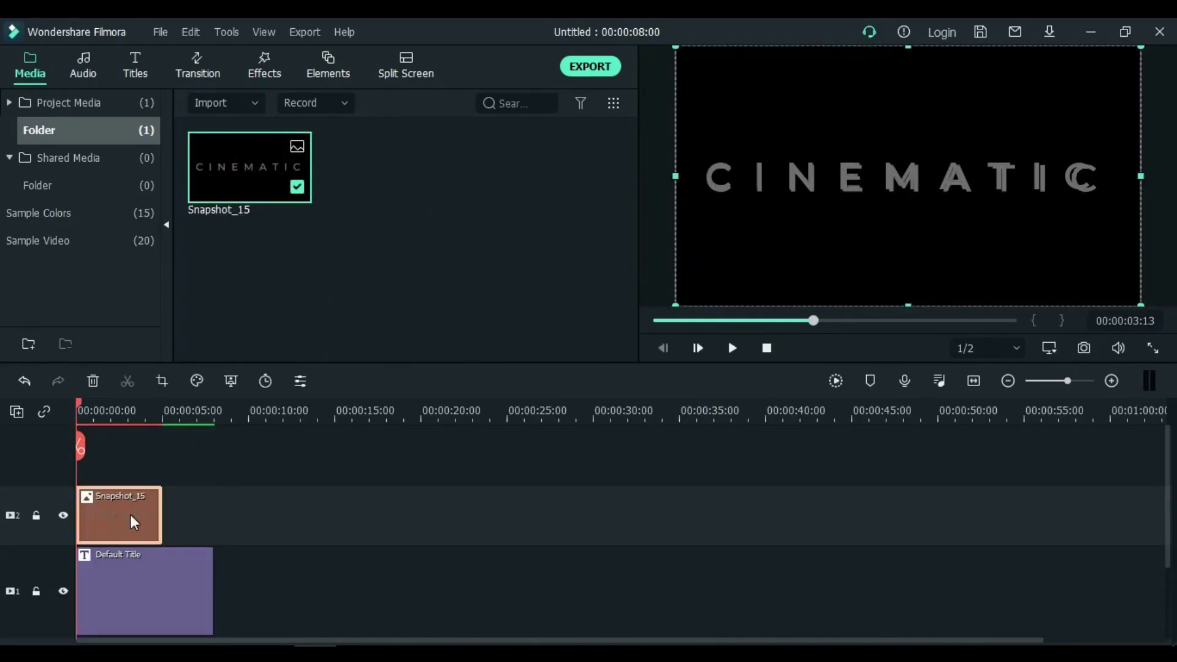
drag(161, 513, 213, 512)
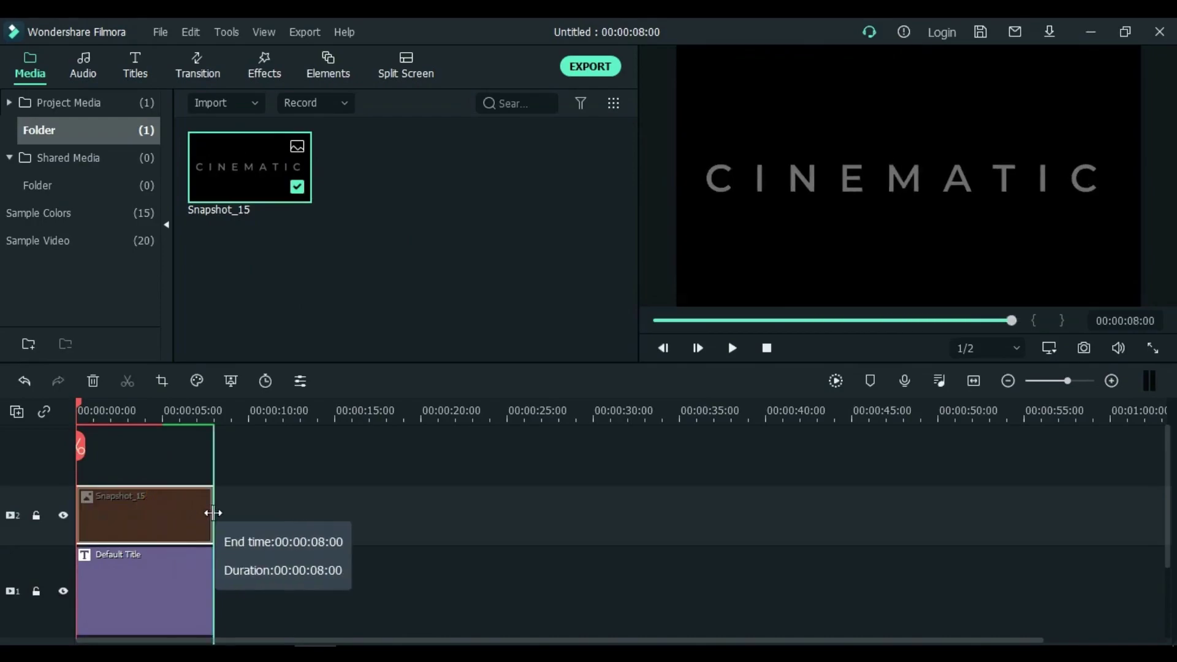
- Delete the original title clip and move the snapshot clip down to track 1 in its place
click(174, 605)
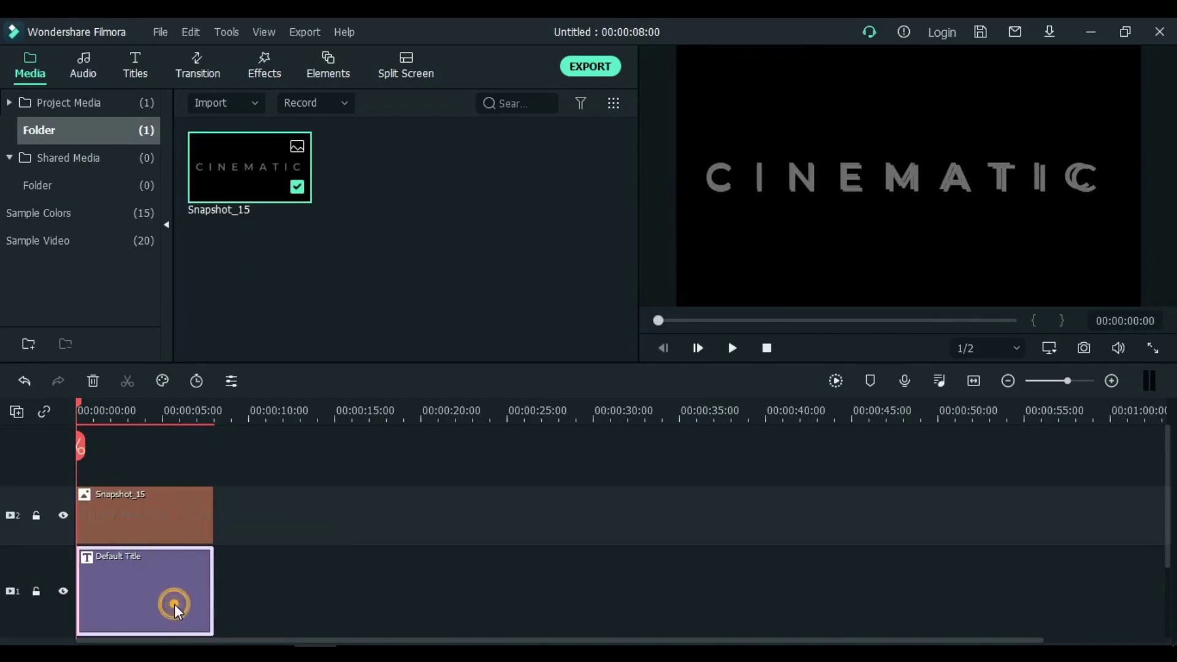
click(93, 381)
drag(134, 508, 125, 572)
- Add custom animation keyframes to the snapshot clip at 00:00:01:15 and 00:00:06:18
mouse_move(81, 405)
mouse_down()
mouse_move(110, 405)
mouse_move(97, 404)
mouse_up()
click(148, 583)
double_click(149, 582)
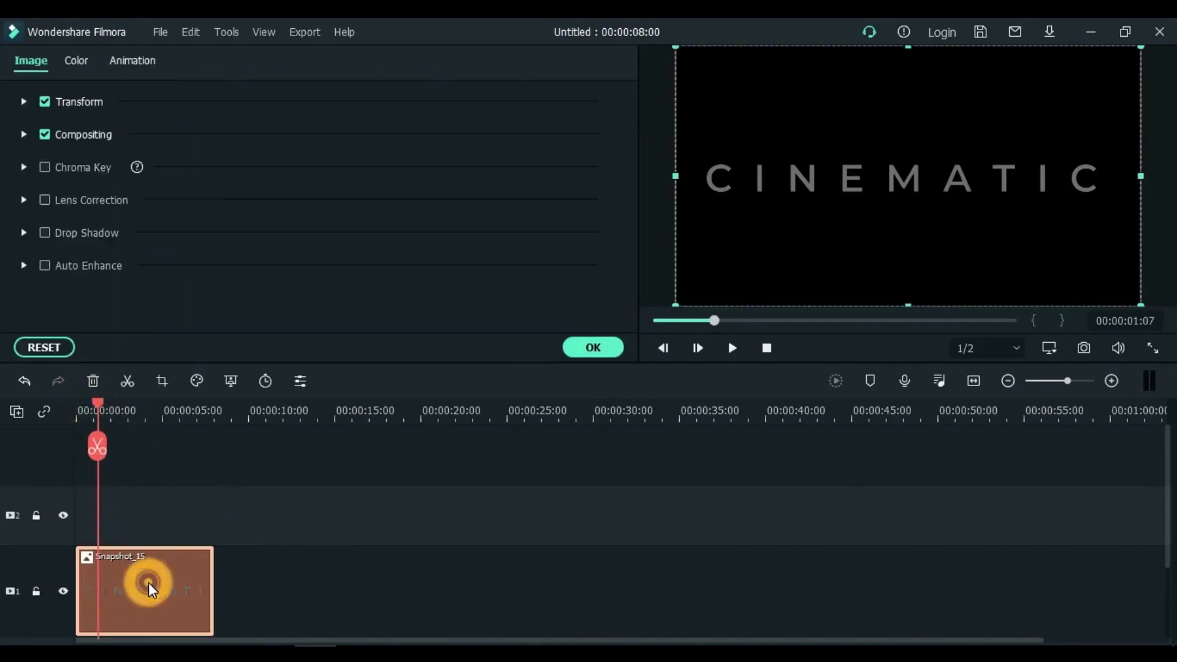
click(136, 61)
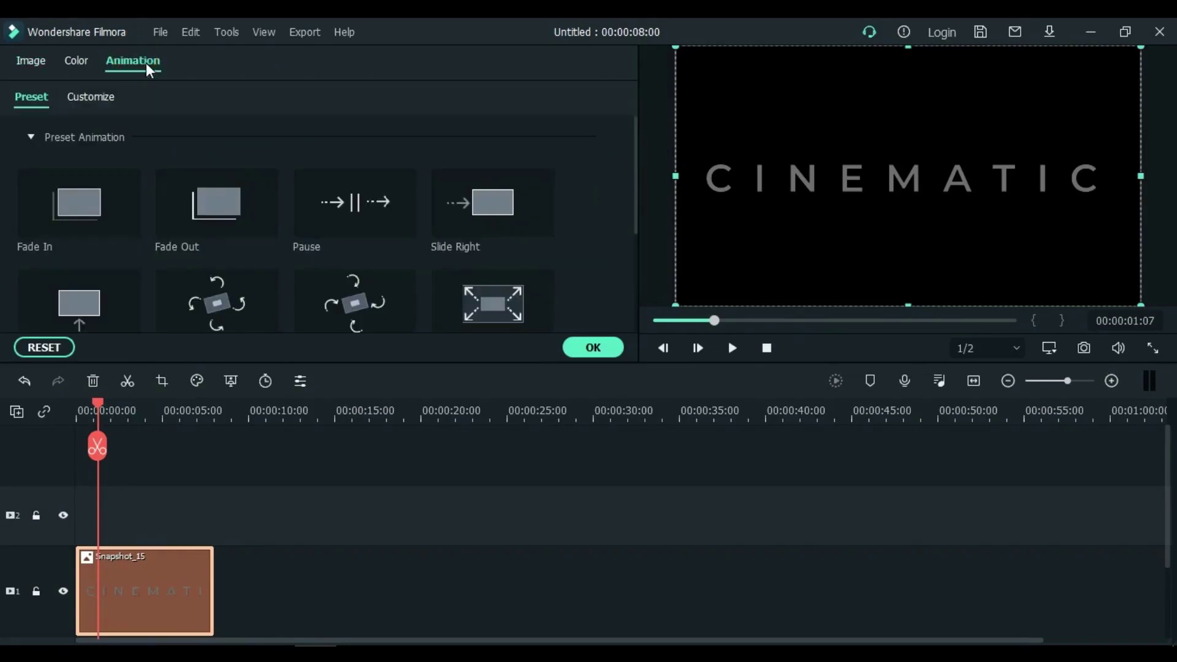
click(93, 97)
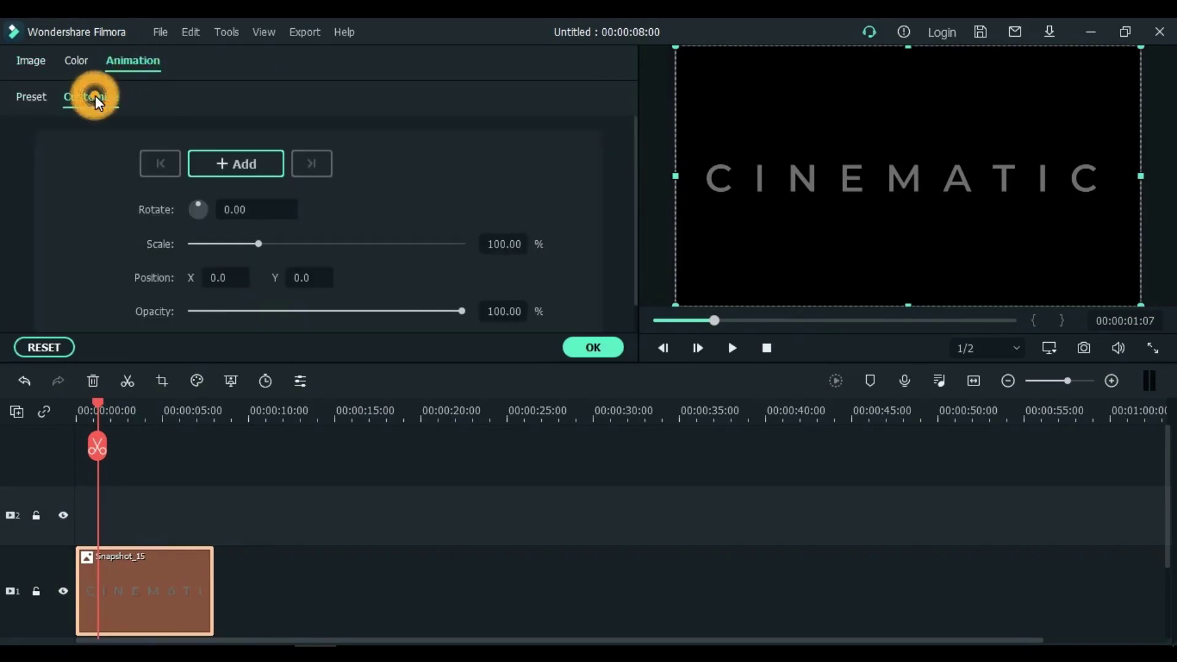
click(244, 164)
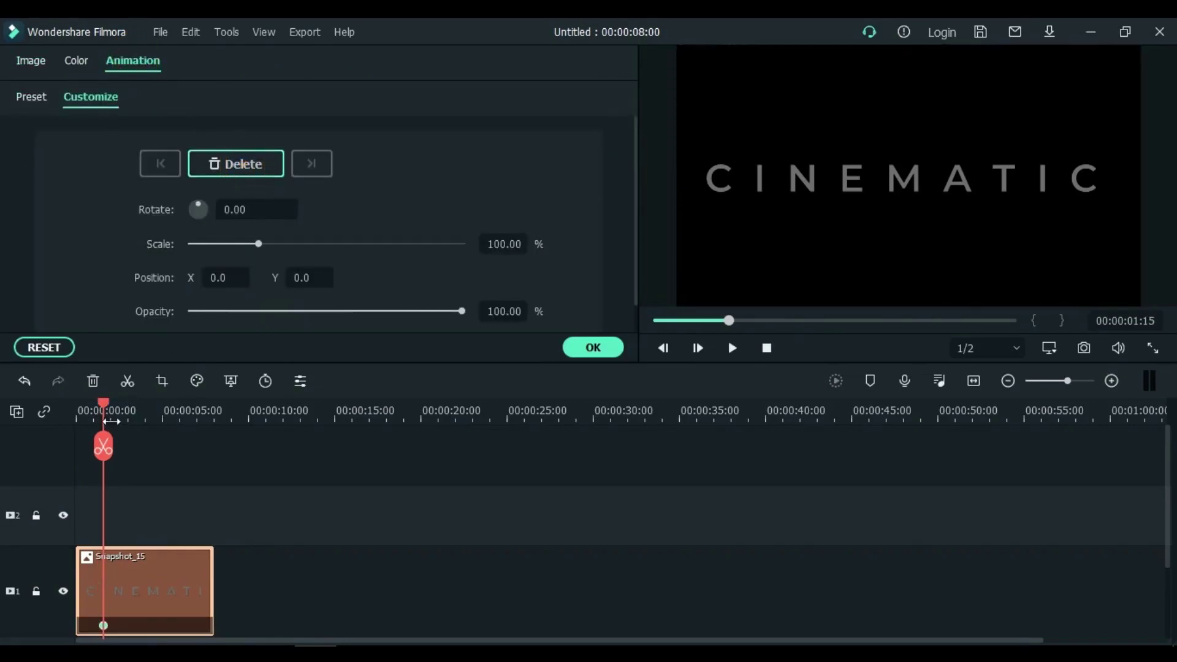
drag(104, 403, 193, 410)
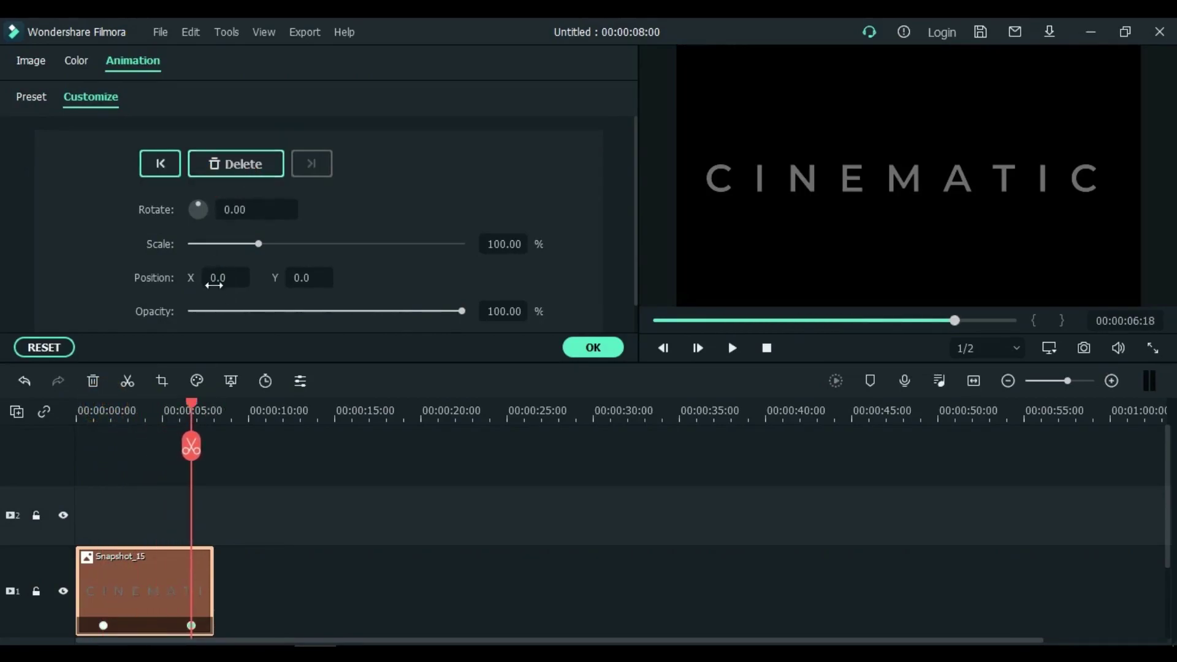
- Set the scale of the snapshot clip's first keyframe to 60%
click(159, 163)
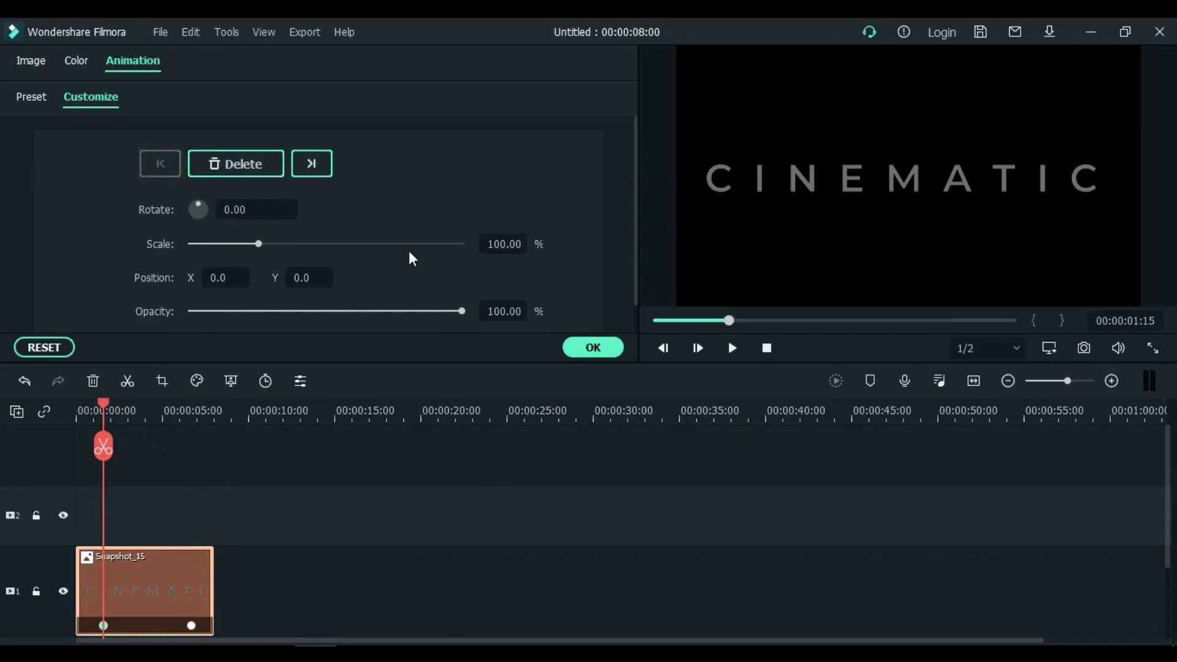
drag(497, 244, 502, 244)
click(125, 605)
- Move the two keyframes to the very start and end of the snapshot clip, and play the animation from the beginning
drag(103, 608, 78, 608)
drag(192, 607, 211, 607)
drag(193, 409, 49, 454)
key(space)
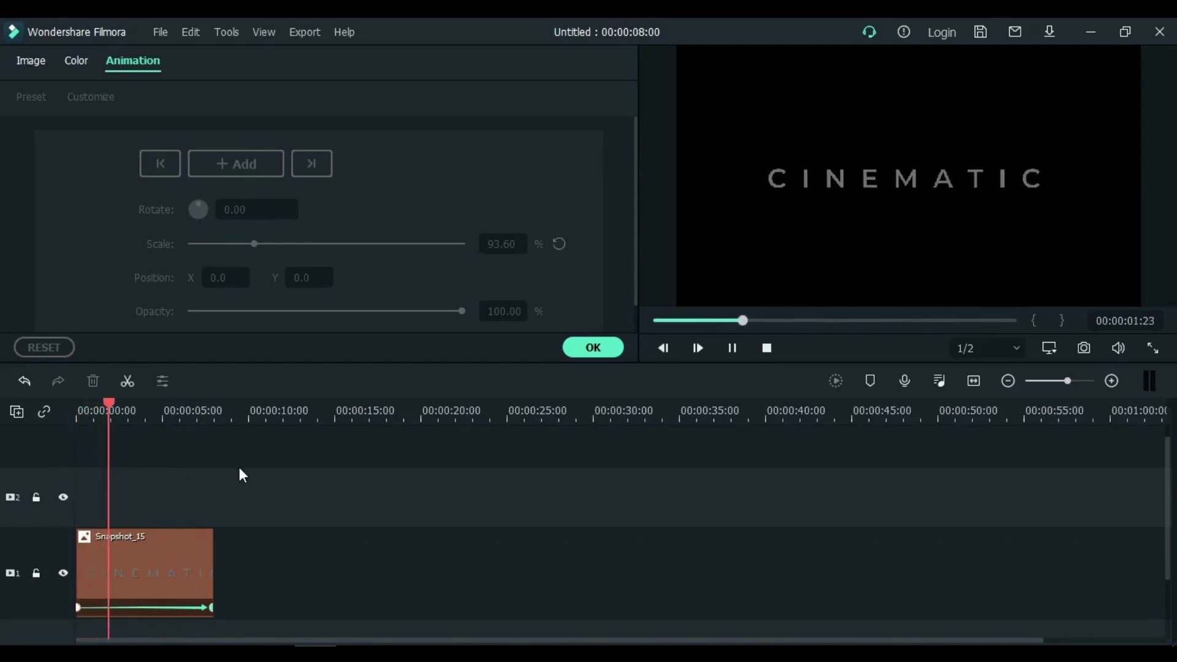
- Set the scale of the snapshot clip's last keyframe to 85%
click(153, 543)
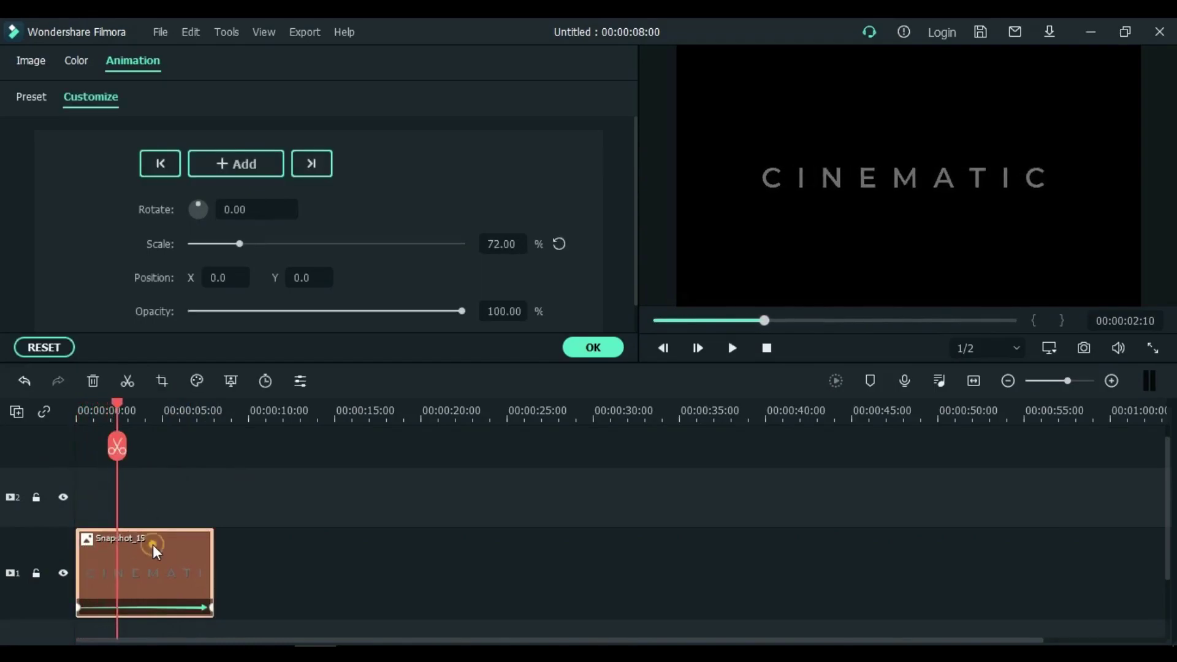
click(295, 171)
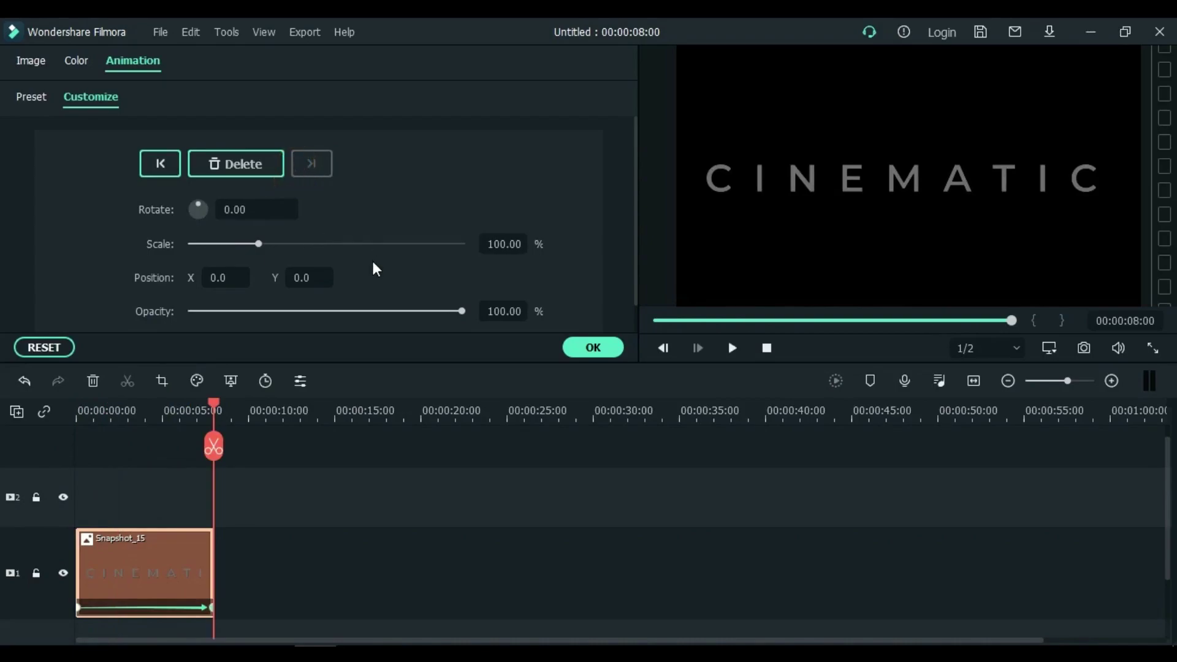
double_click(500, 244)
text(85)
key(Return)
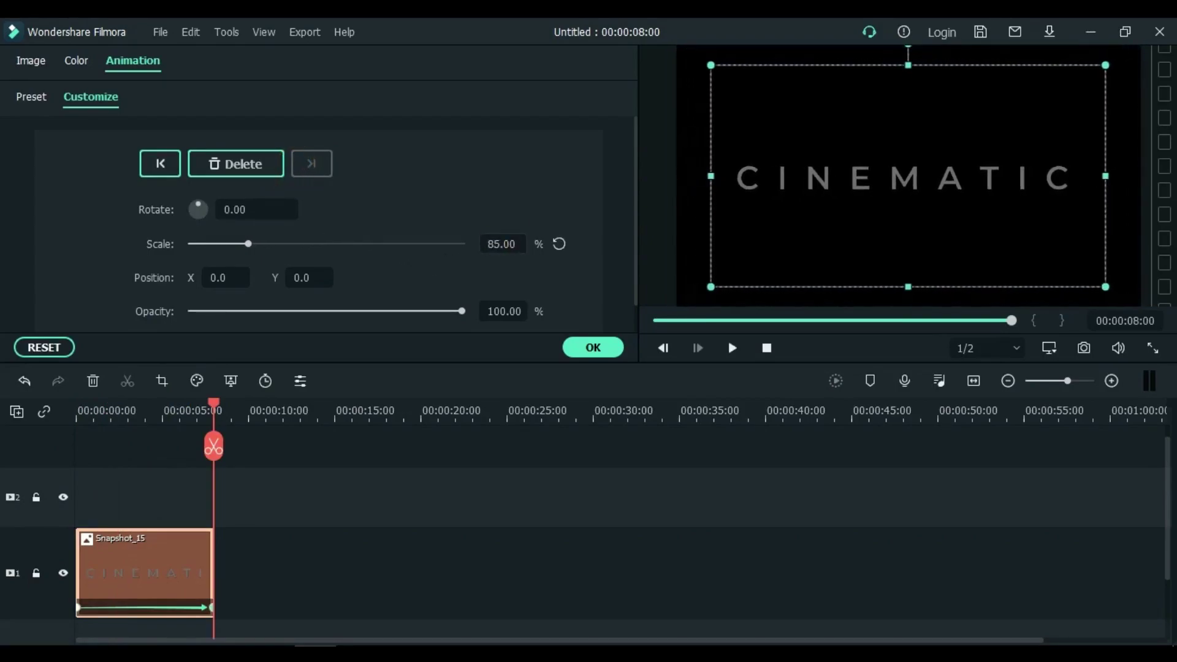
- Play the scale animation from its first keyframe, and confirm the clip's settings with the playhead back at the start
click(162, 160)
key(space)
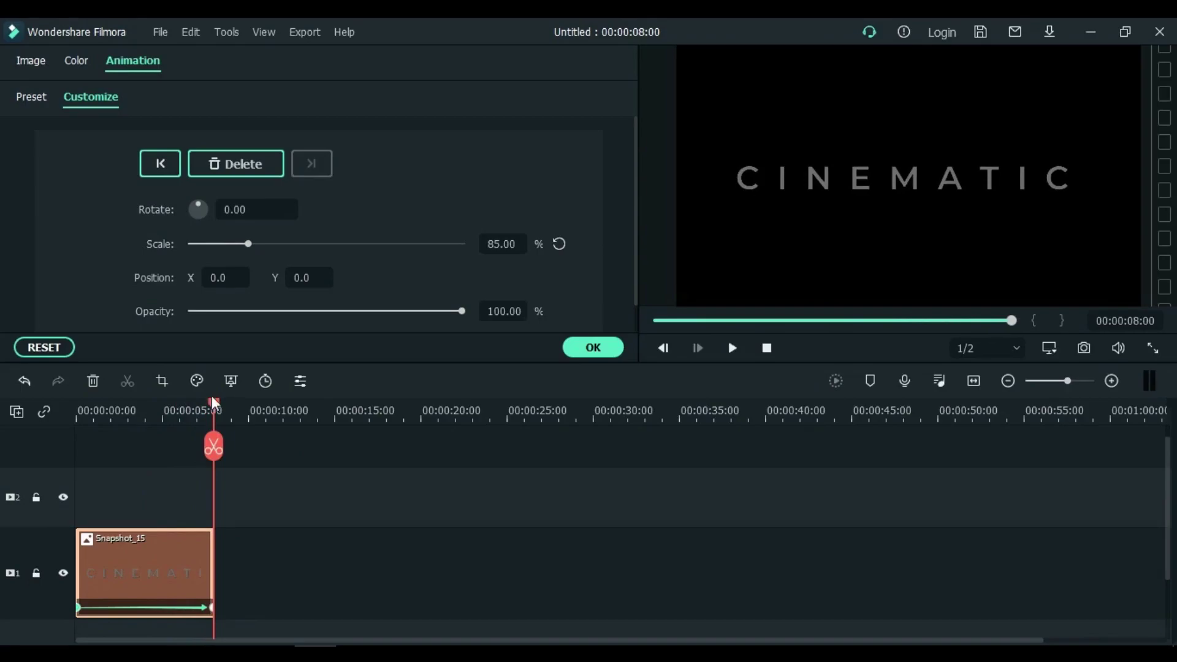
drag(214, 403, 35, 452)
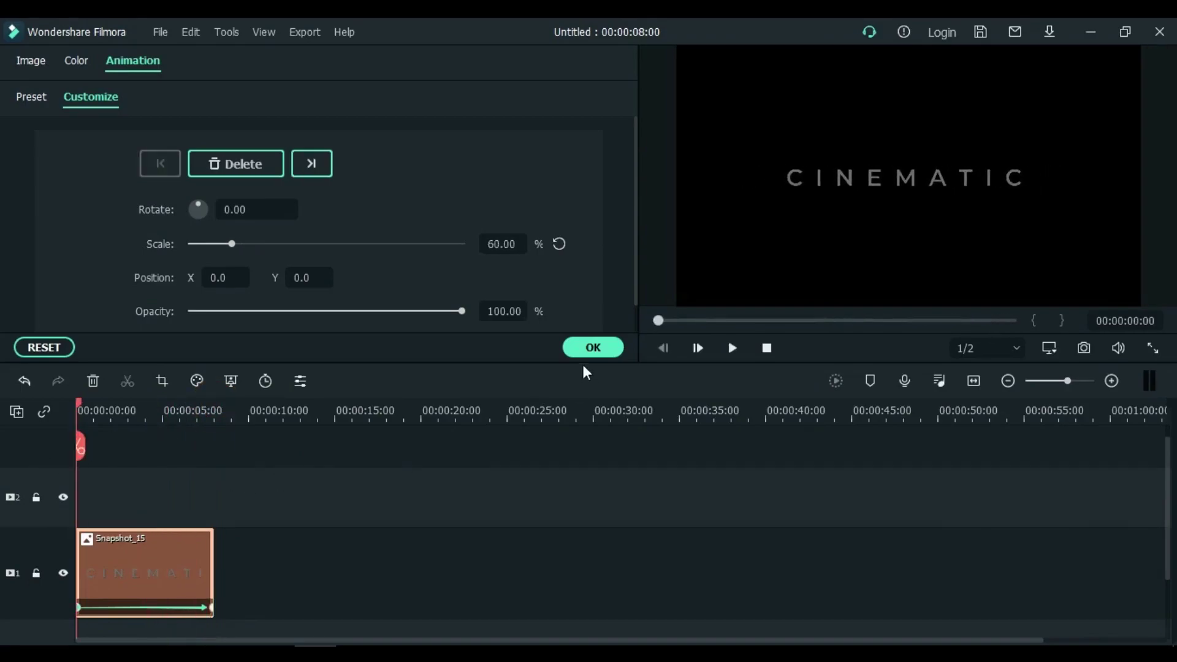
click(596, 345)
- Import the White Gradient Overlay PNG image from the Sample folder into the project media
right_click(383, 233)
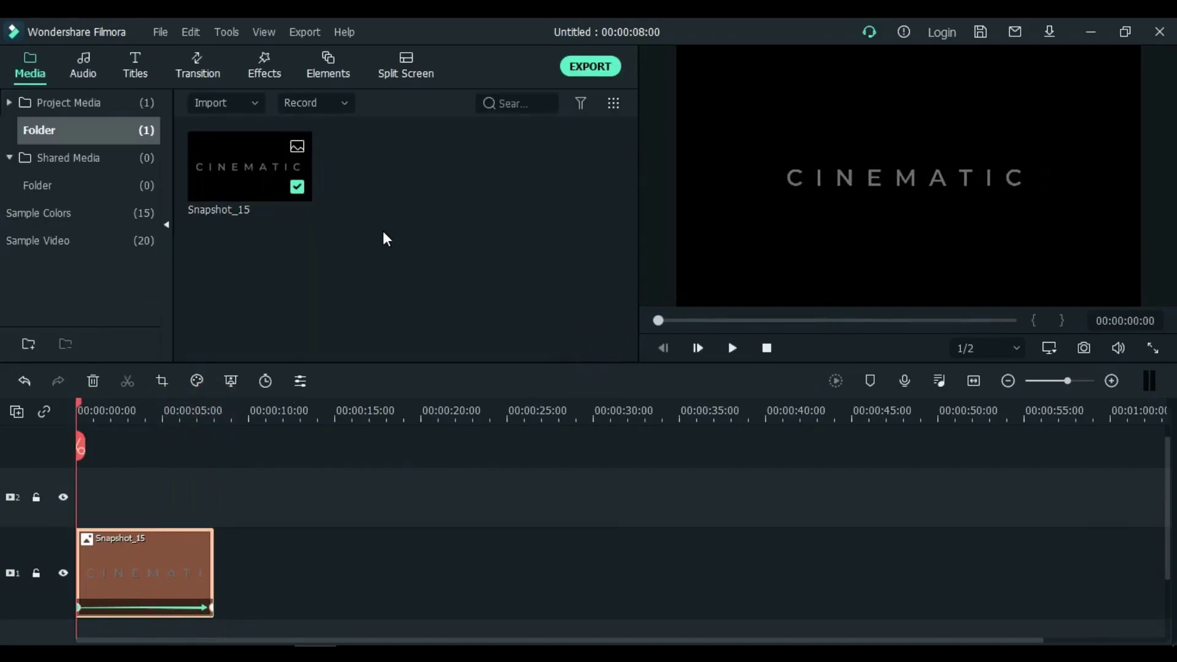
click(424, 249)
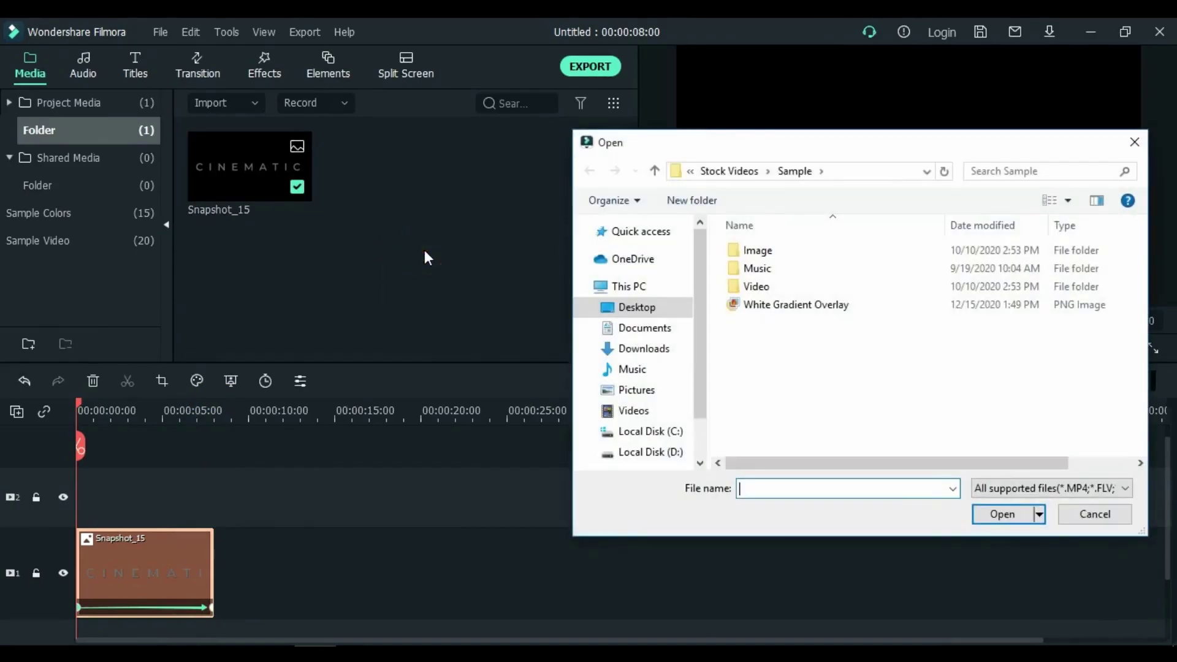
drag(740, 142, 447, 139)
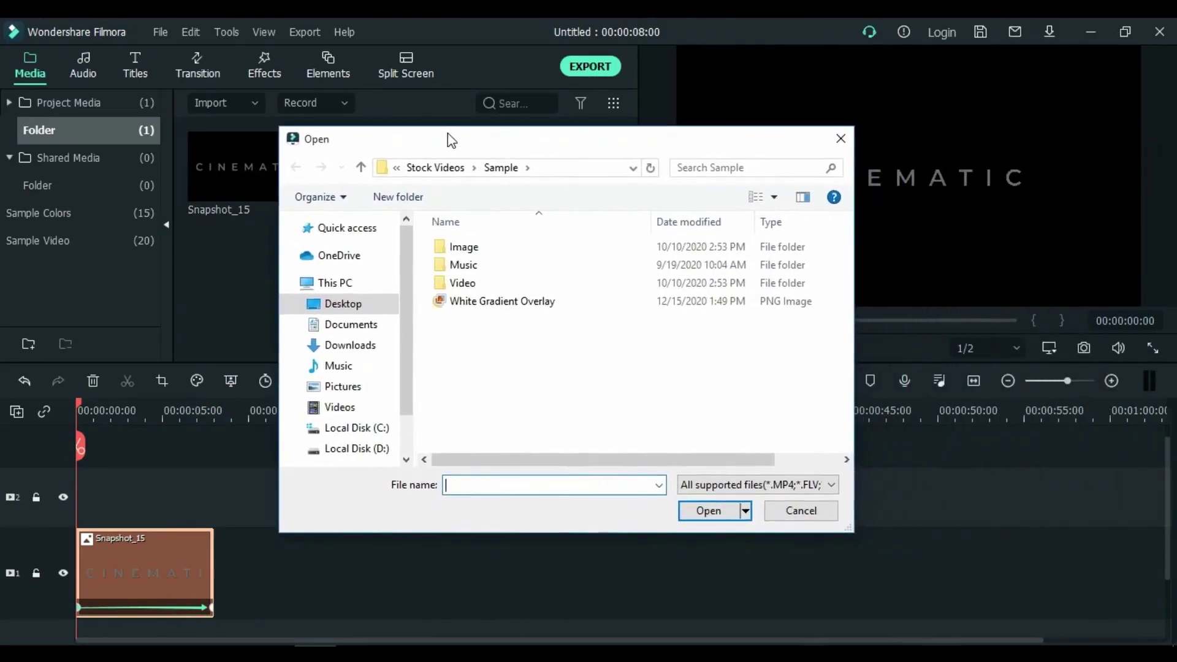
click(513, 303)
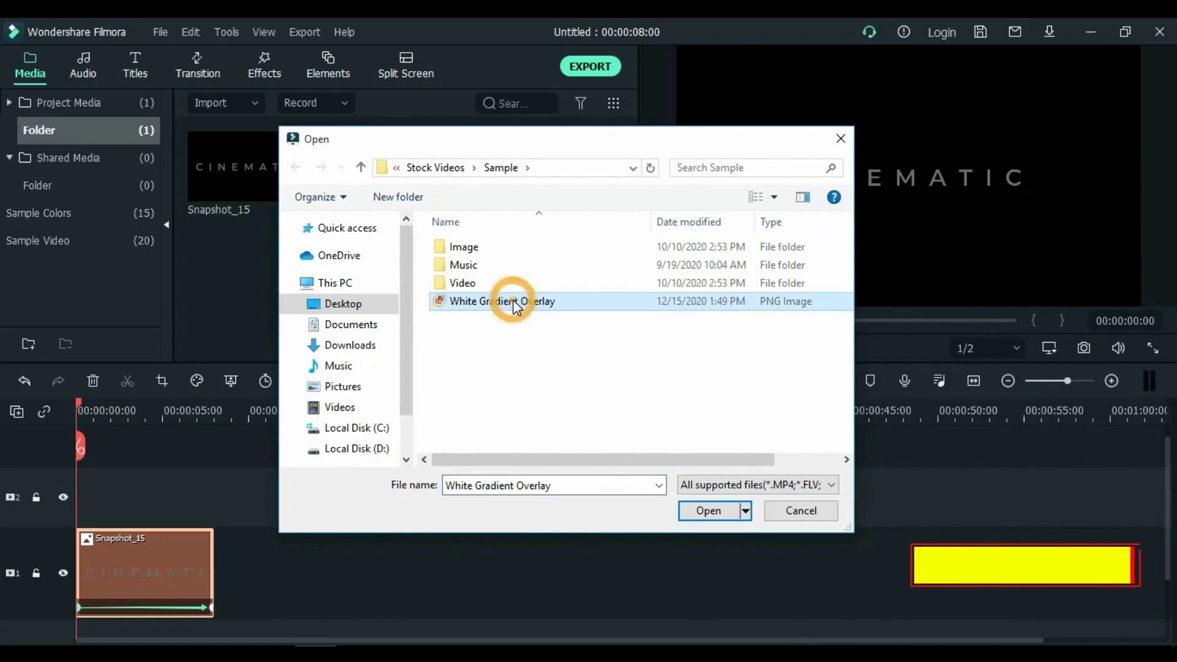
click(711, 510)
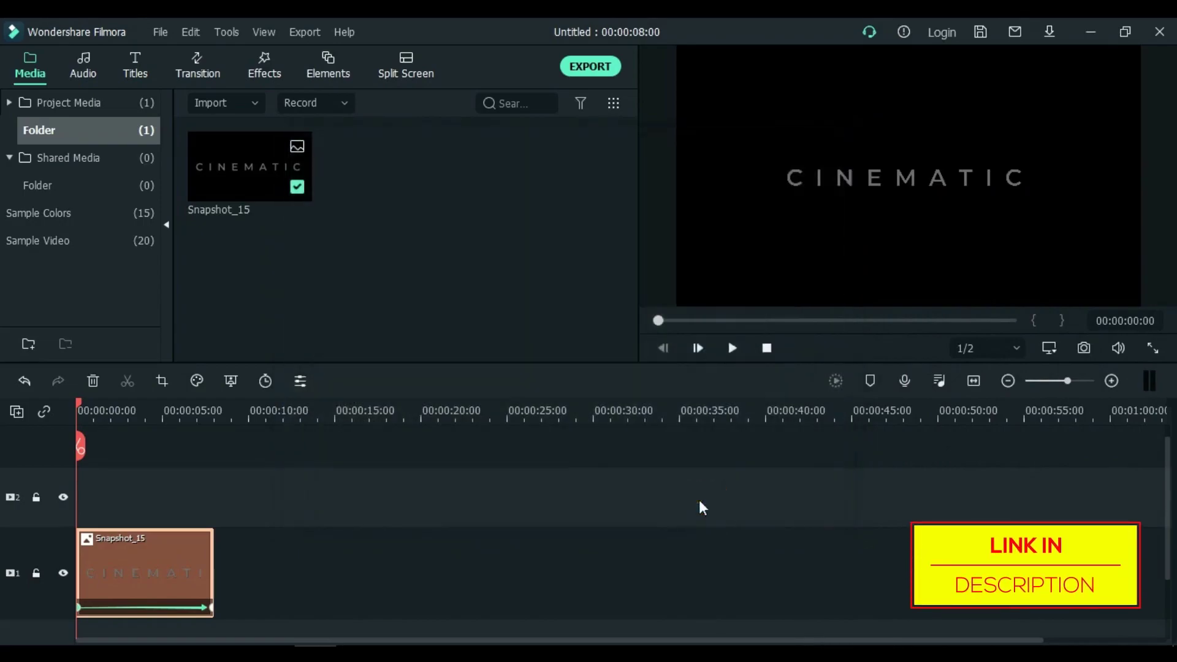
- Place White Gradient Overlay on track 2 at the timeline start and extend it to the snapshot clip's full length
mouse_move(370, 170)
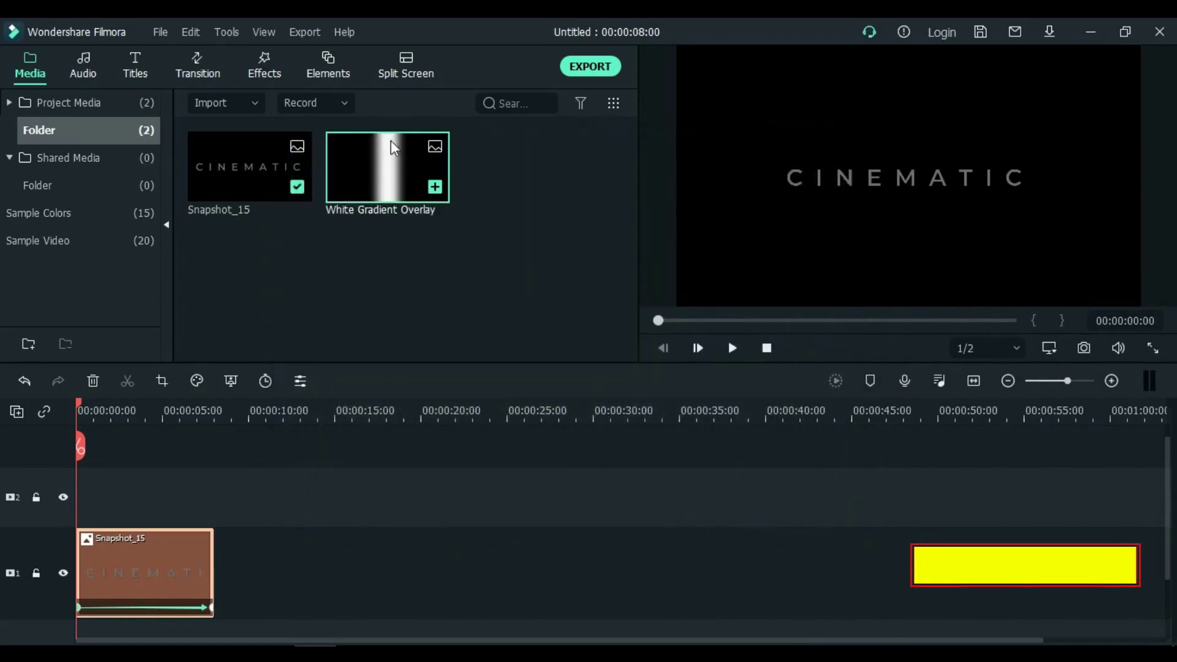
drag(391, 163, 75, 495)
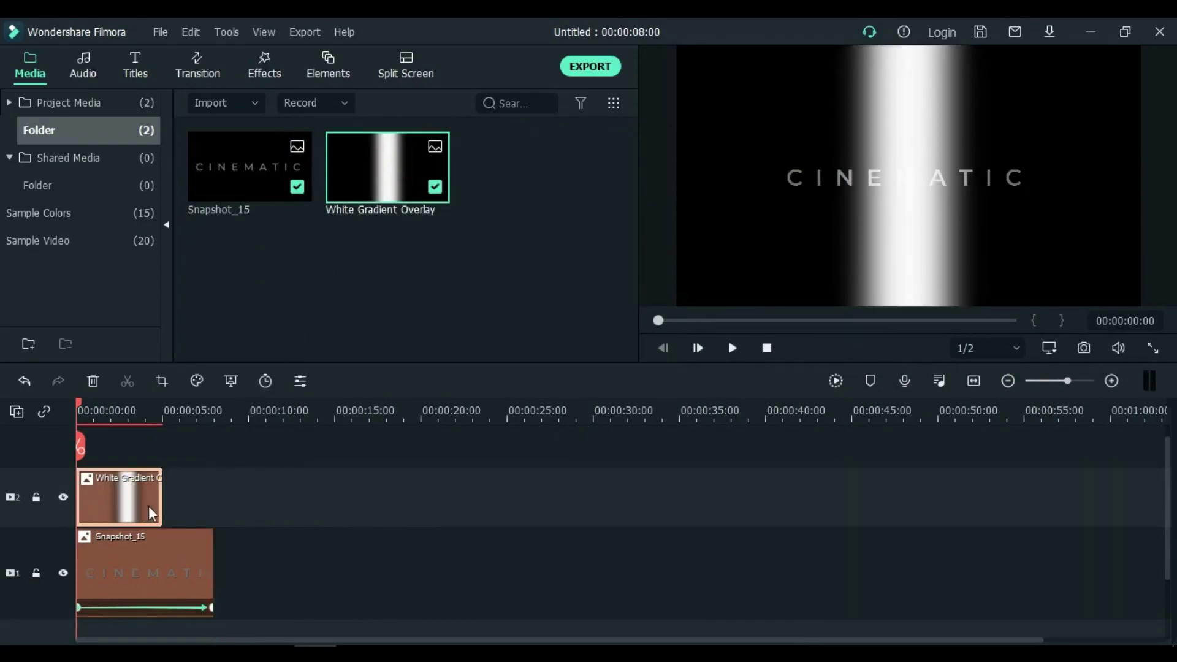
drag(161, 491, 213, 497)
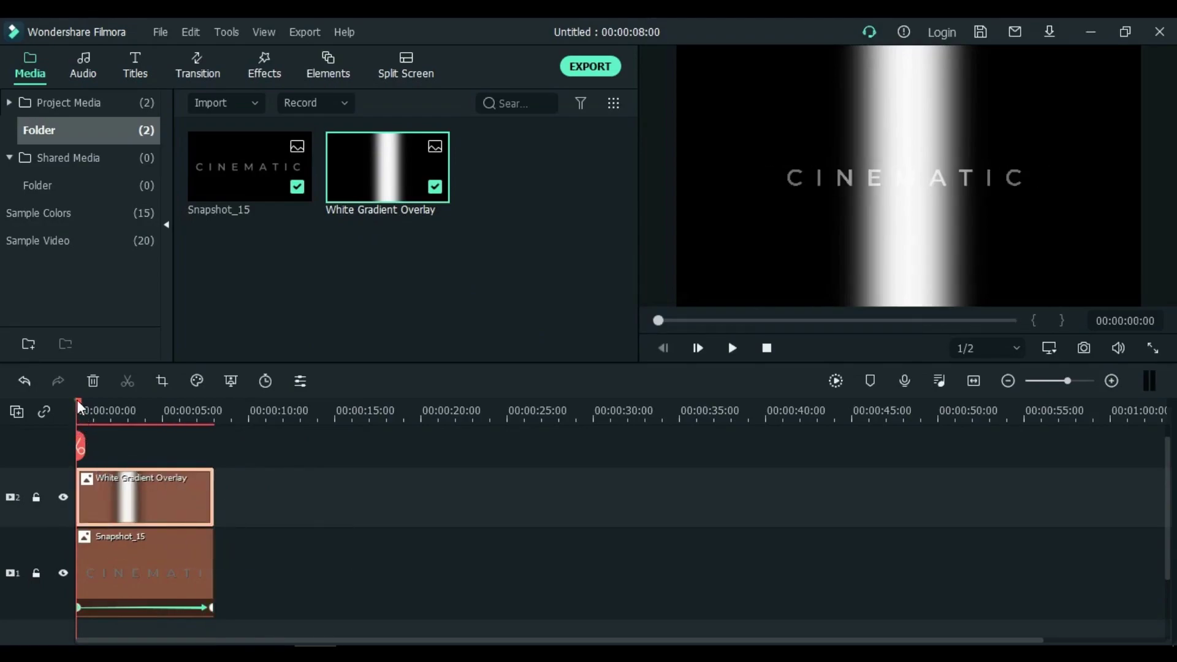
- Shrink the White Gradient Overlay to slightly over a third of the frame's width and place its light bar just before the CINEMATIC text
drag(79, 406, 97, 408)
drag(1140, 302, 854, 145)
drag(773, 101, 775, 179)
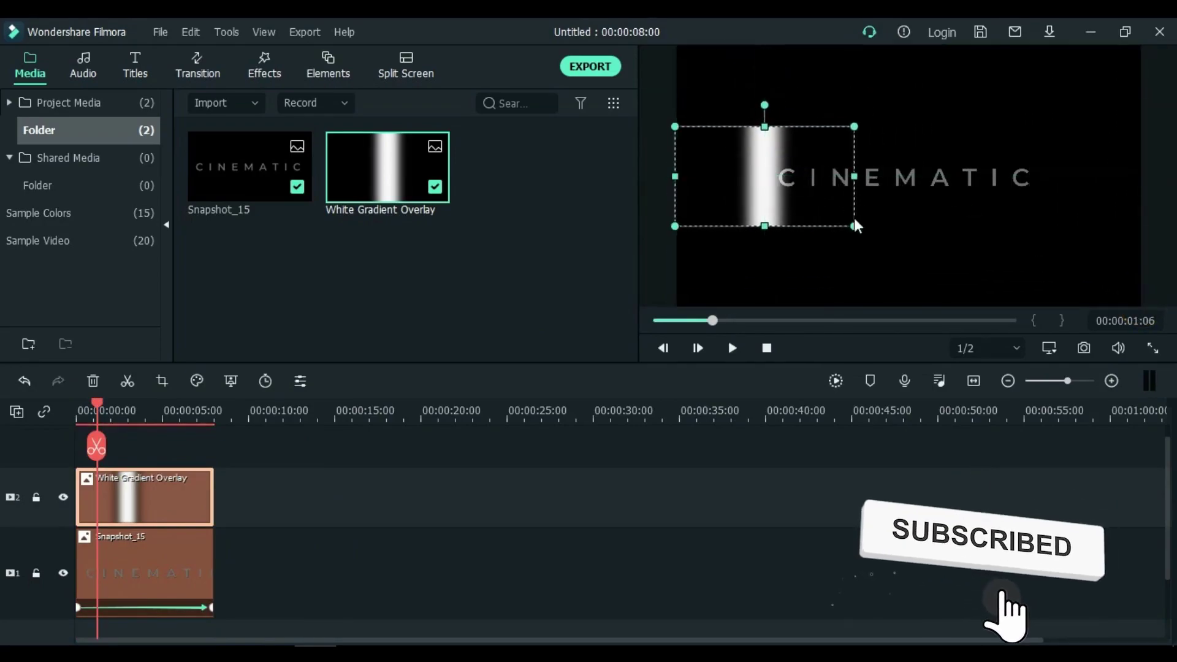
- Add an animation keyframe to the White Gradient Overlay clip at the timeline start
key(Home)
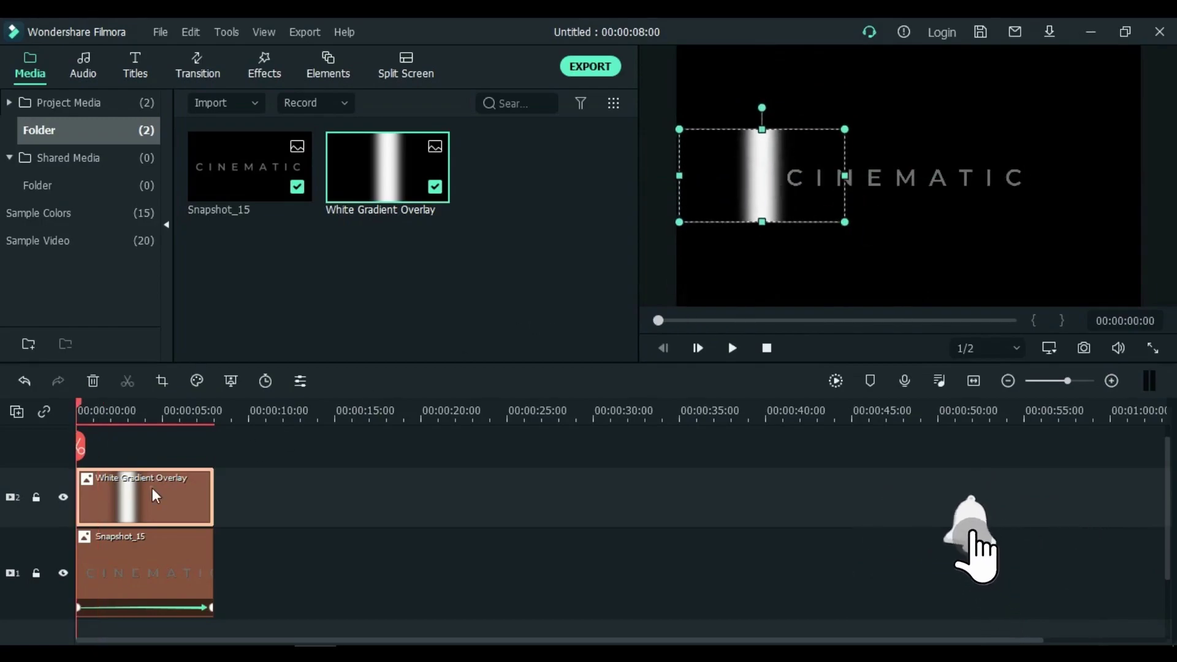
double_click(152, 488)
click(134, 60)
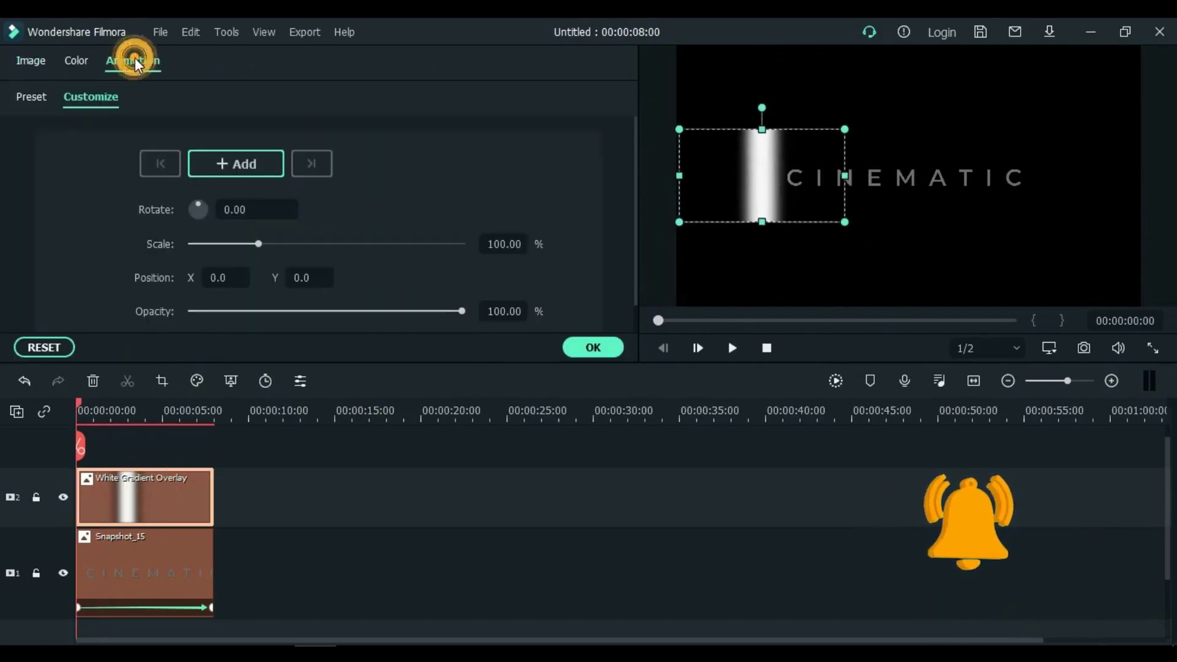
click(236, 162)
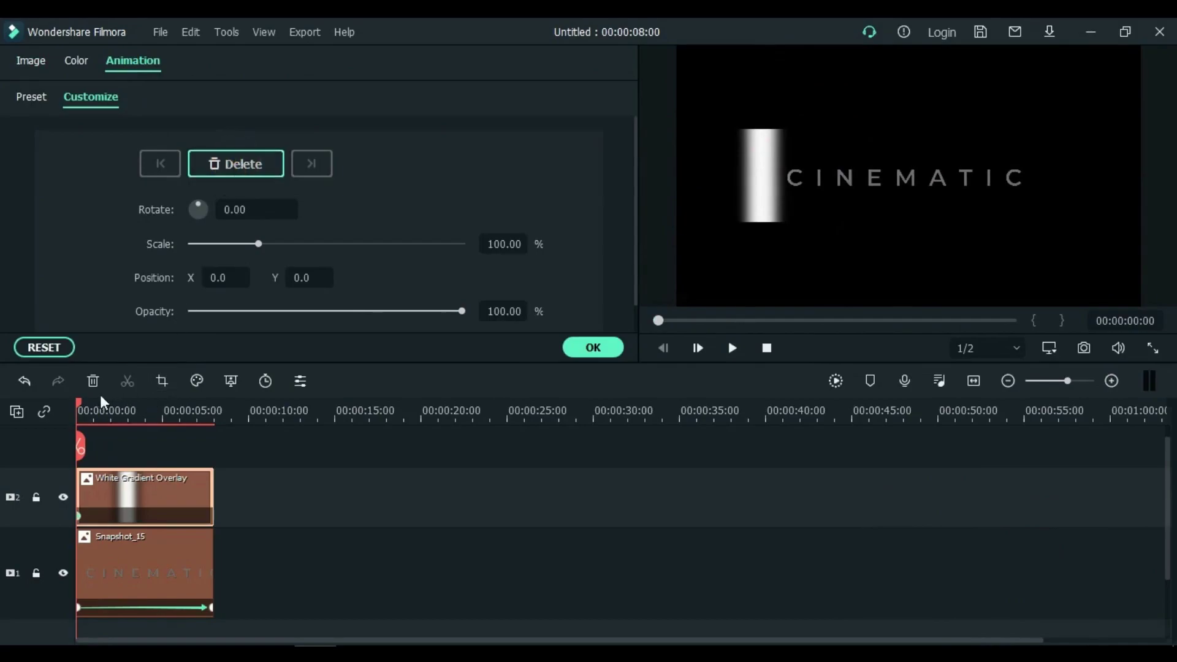
- Add a second overlay keyframe at 00:00:07:03 and set its X position to 383, past the text's last letter
drag(83, 401, 200, 406)
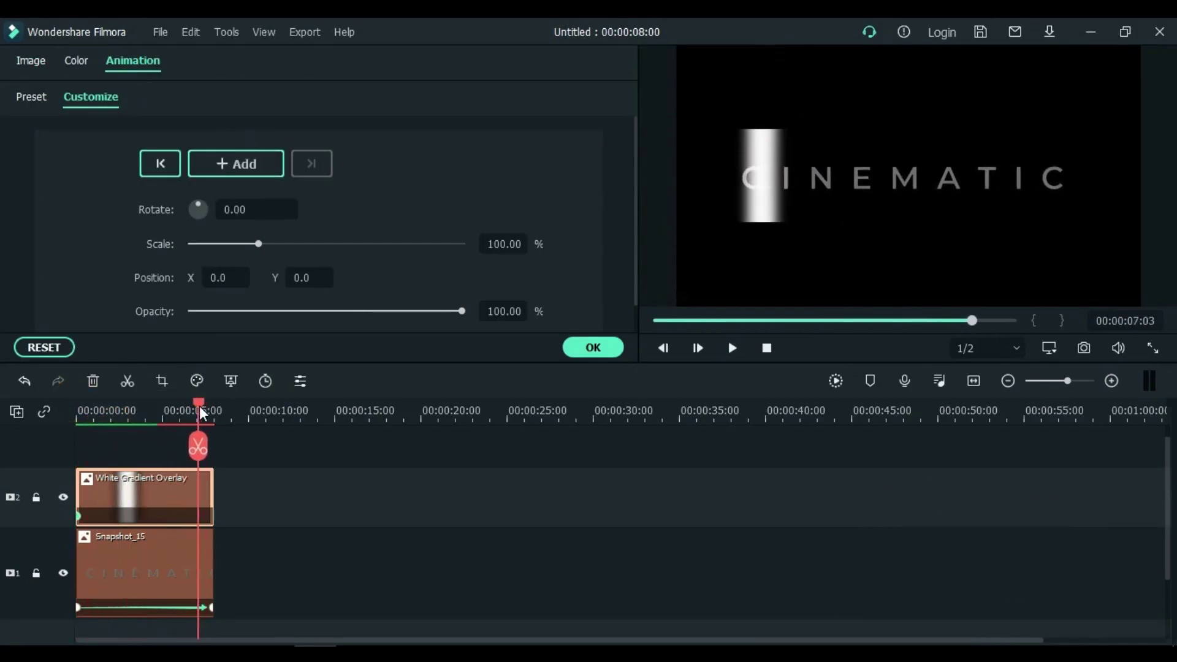
click(254, 165)
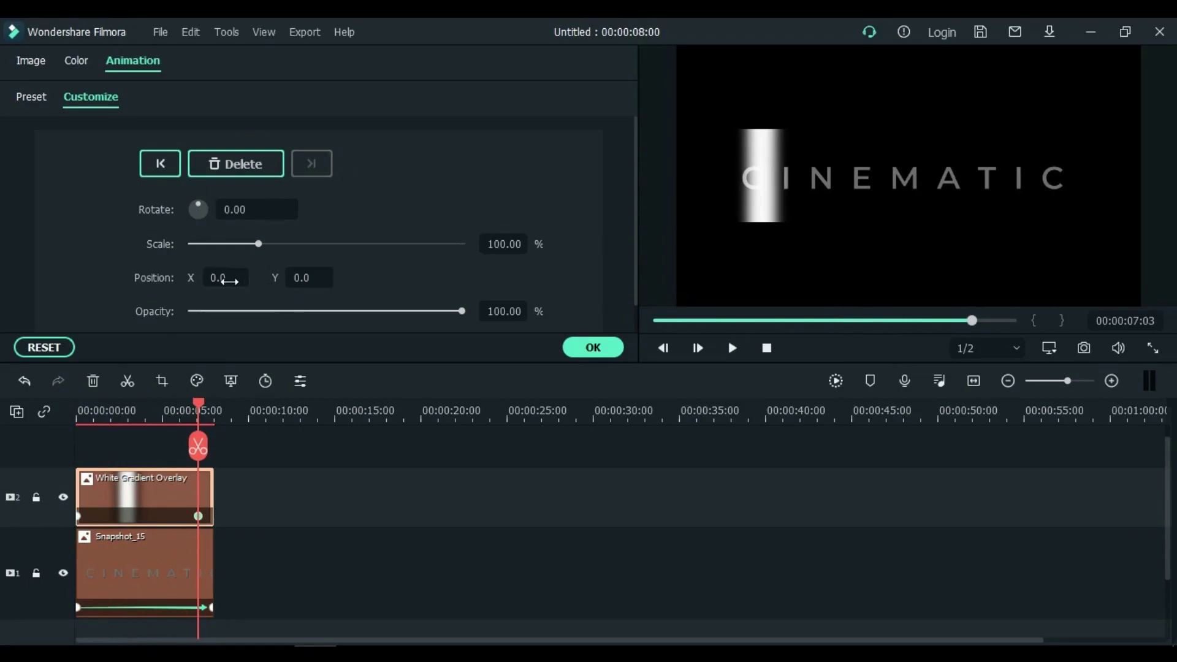
drag(222, 279, 336, 279)
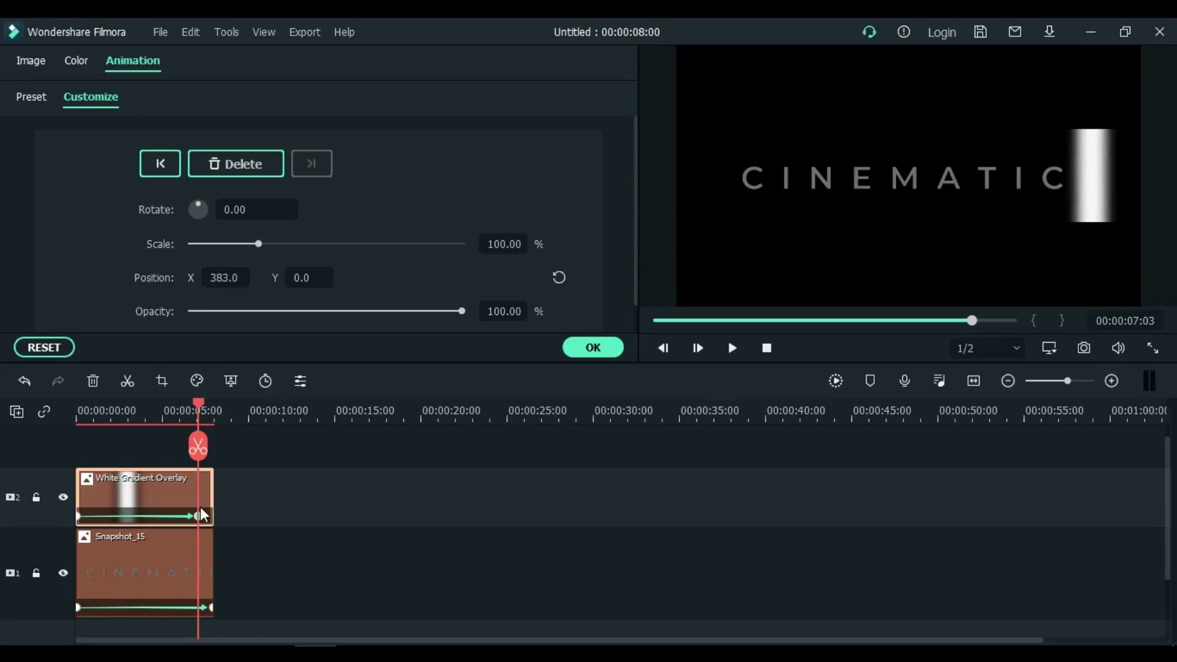
- Move the overlay's second keyframe to the end of the clip, confirm the settings, and play the light sweep from the start
drag(201, 516, 215, 513)
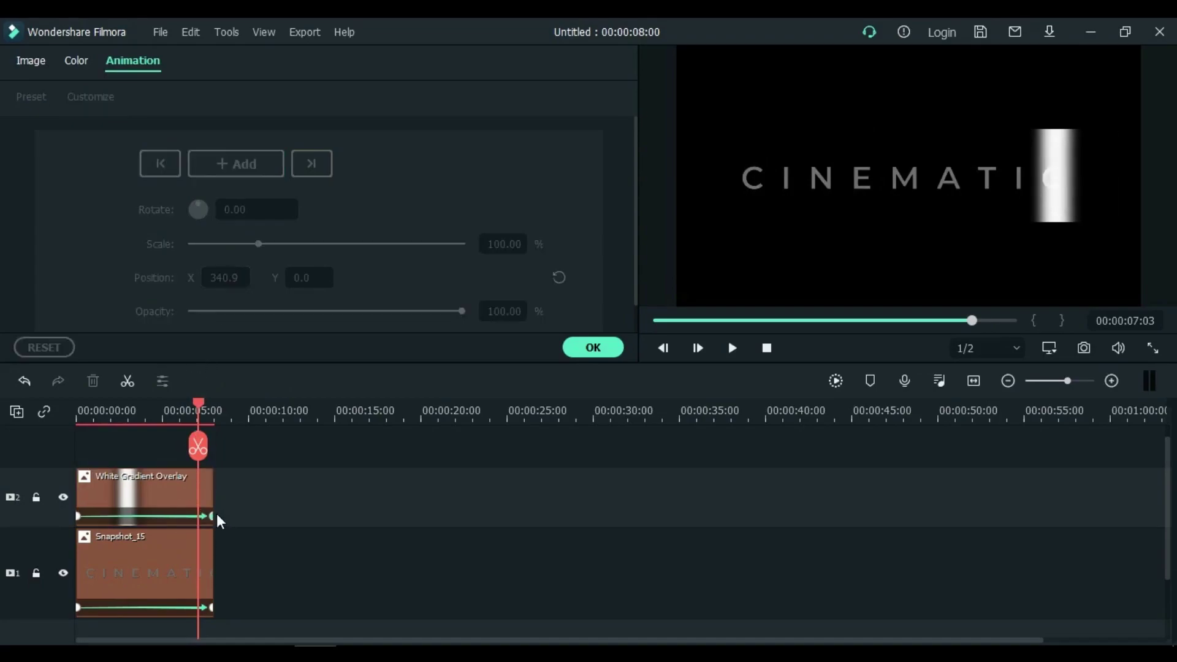
click(214, 514)
click(590, 351)
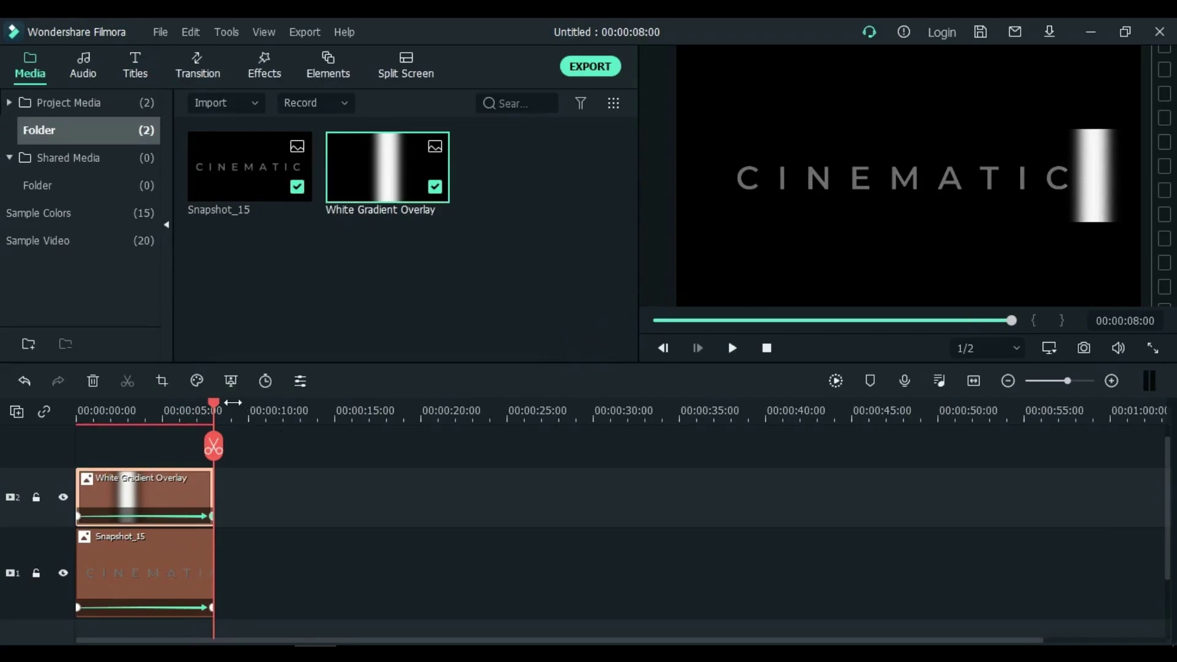
drag(215, 404, 31, 420)
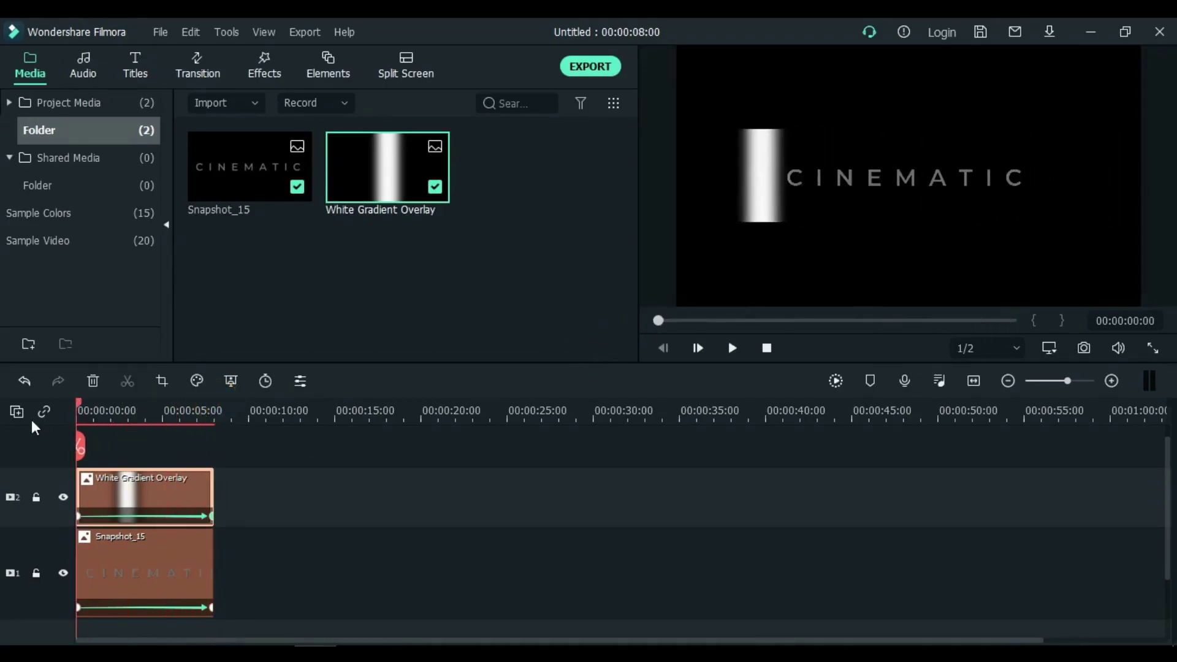
key(space)
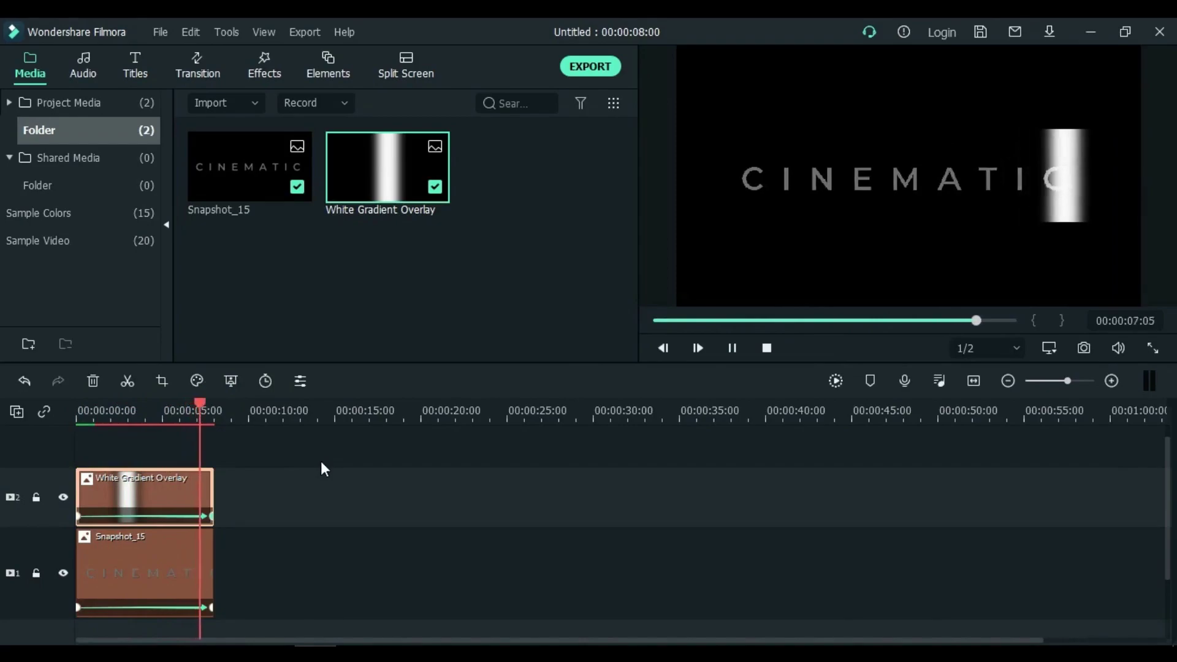
- Set the White Gradient Overlay clip's blending mode to Overlay and confirm the compositing settings
click(128, 411)
double_click(164, 498)
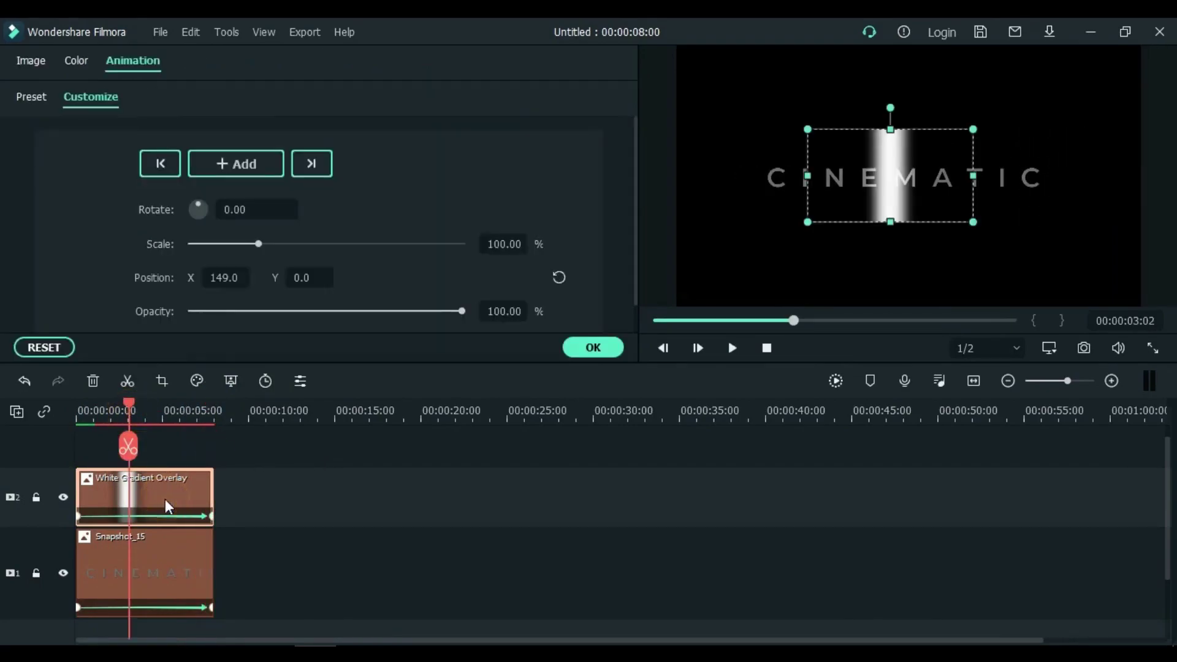
click(32, 60)
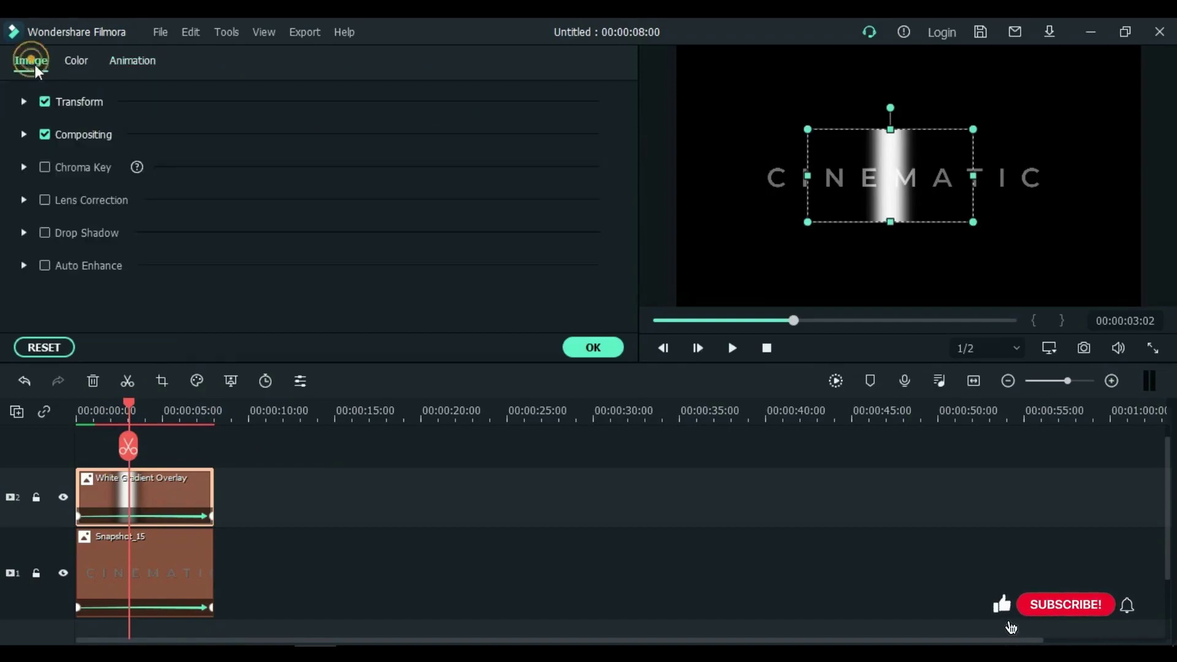
click(25, 134)
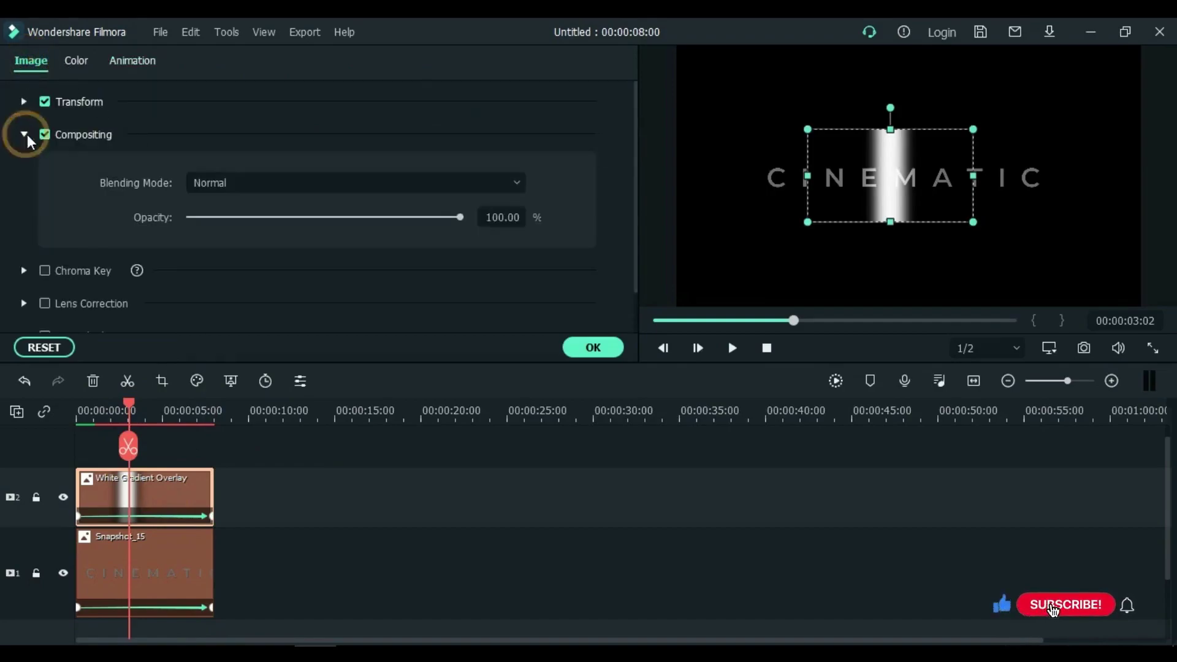
click(457, 184)
drag(517, 237, 524, 300)
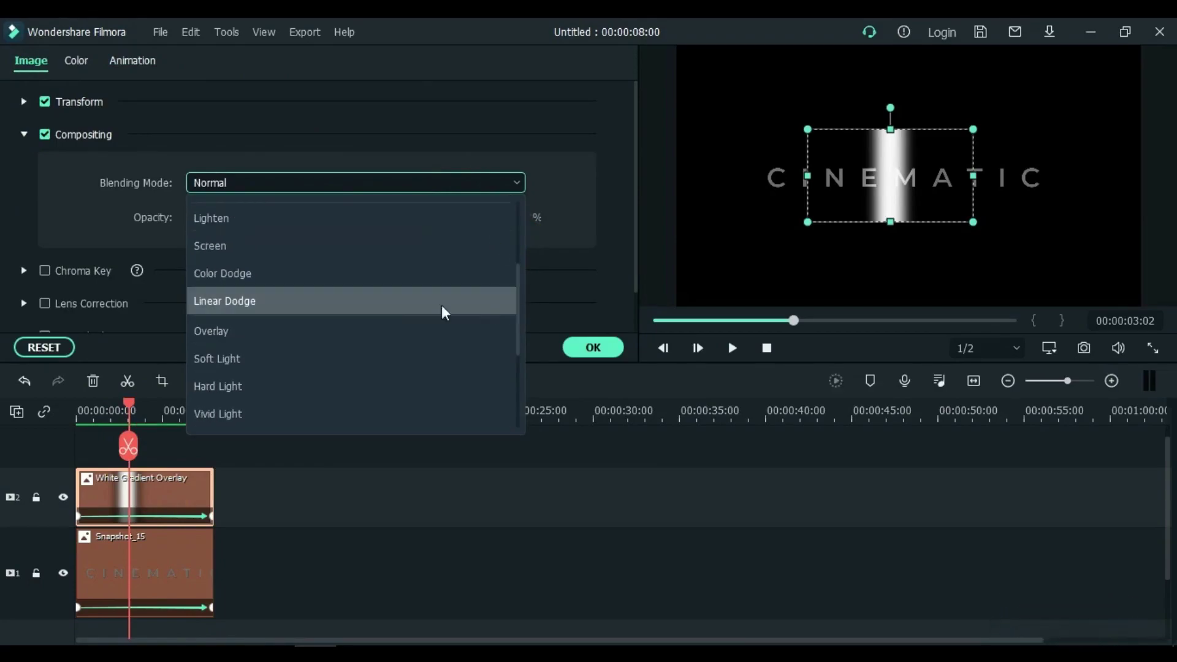
click(219, 331)
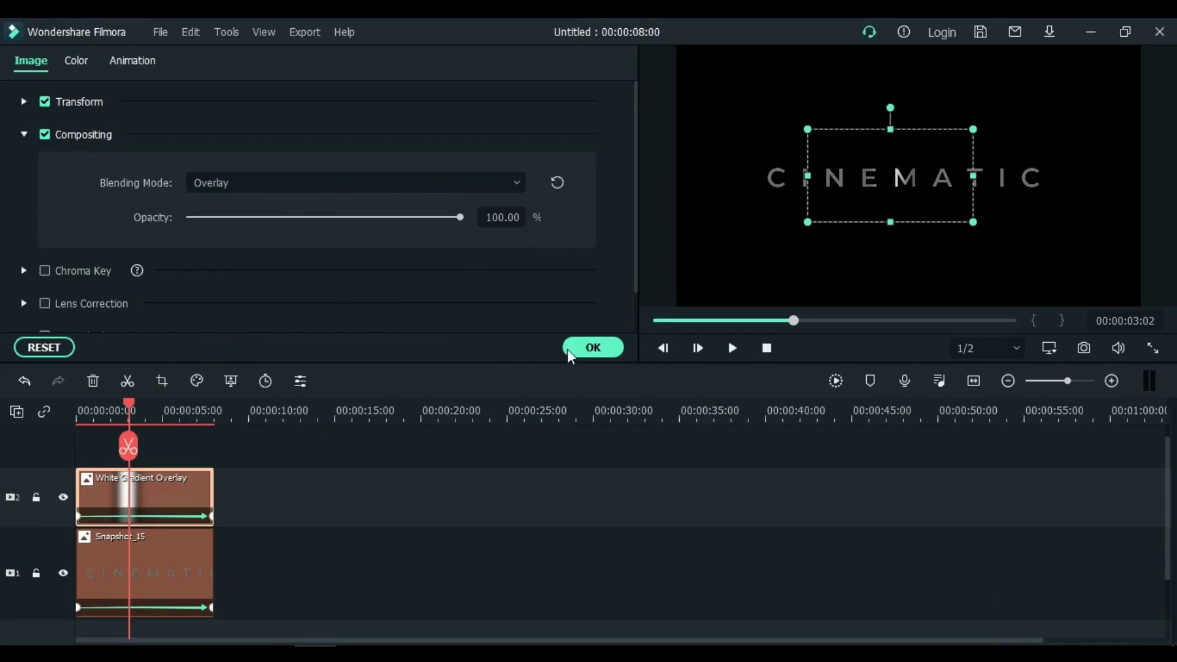
click(595, 350)
- Render the timeline preview and play the blended title animation from the beginning
drag(134, 402, 70, 416)
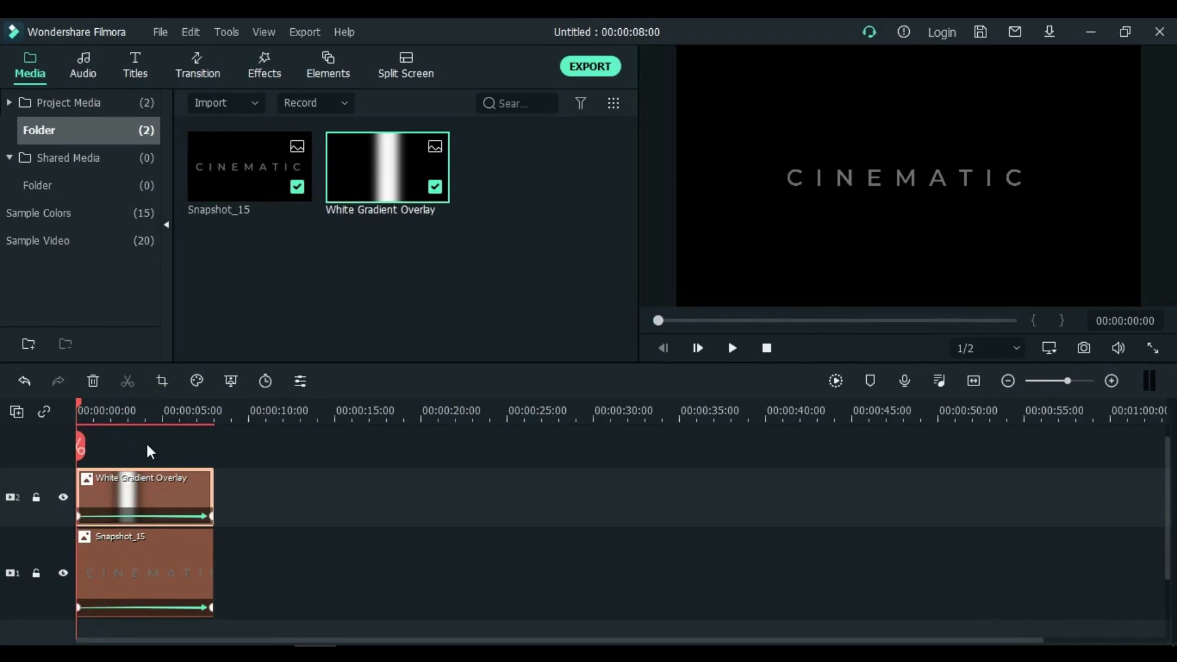
key(Return)
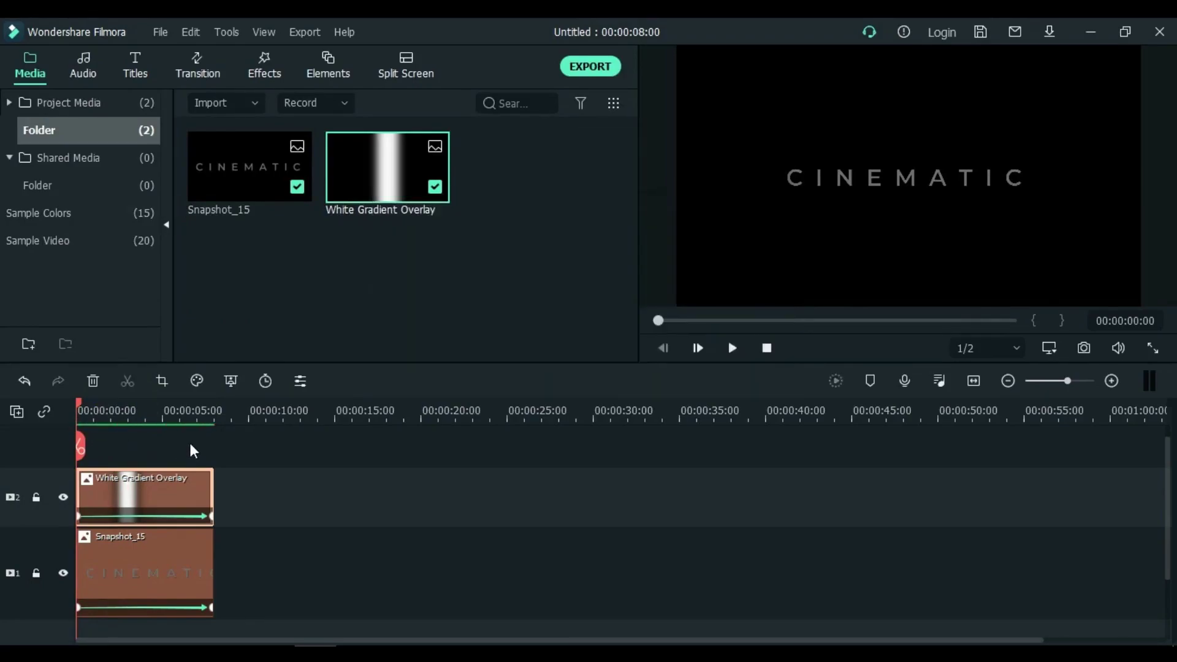
key(space)
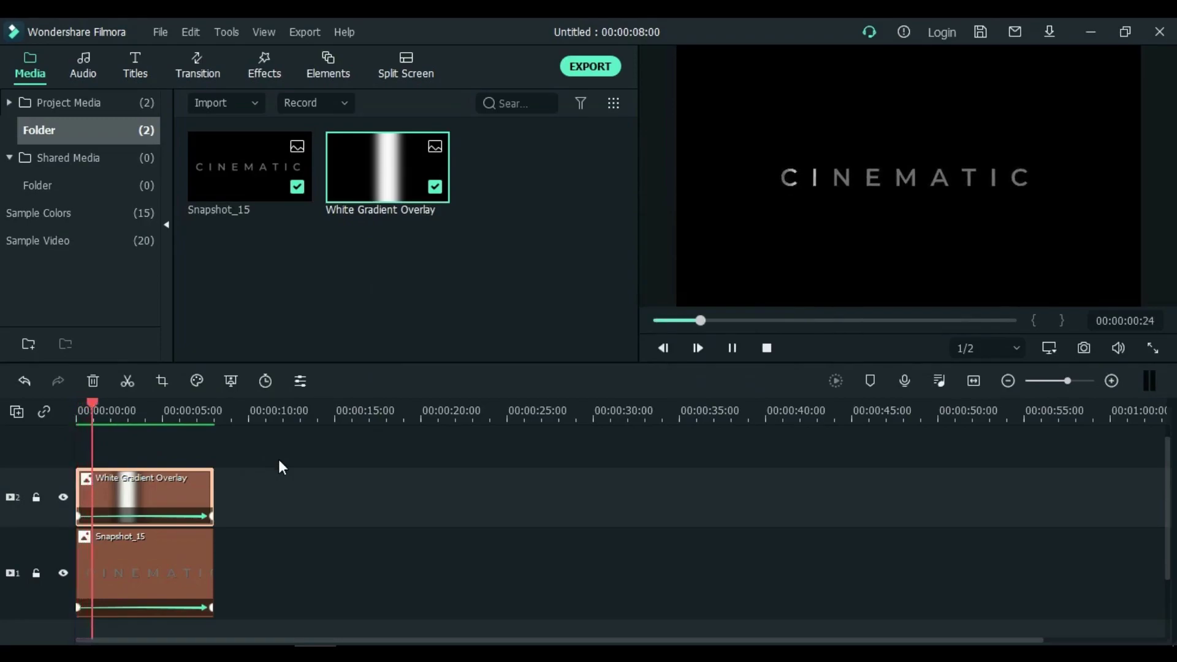